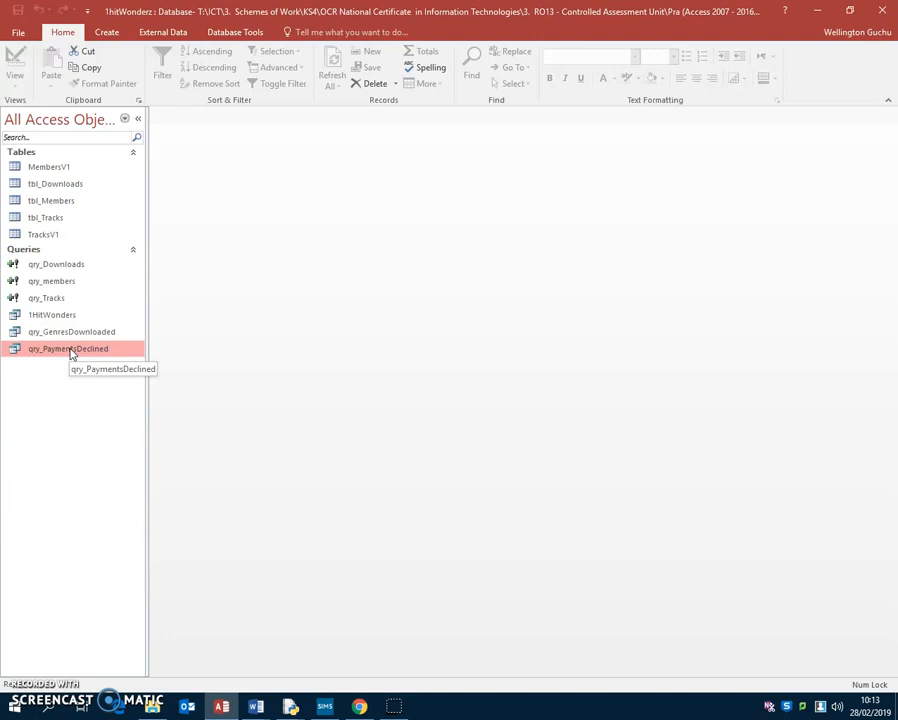
- Review the records returned by the qry_PaymentsDeclined query, then close its datasheet
left_click(79, 352)
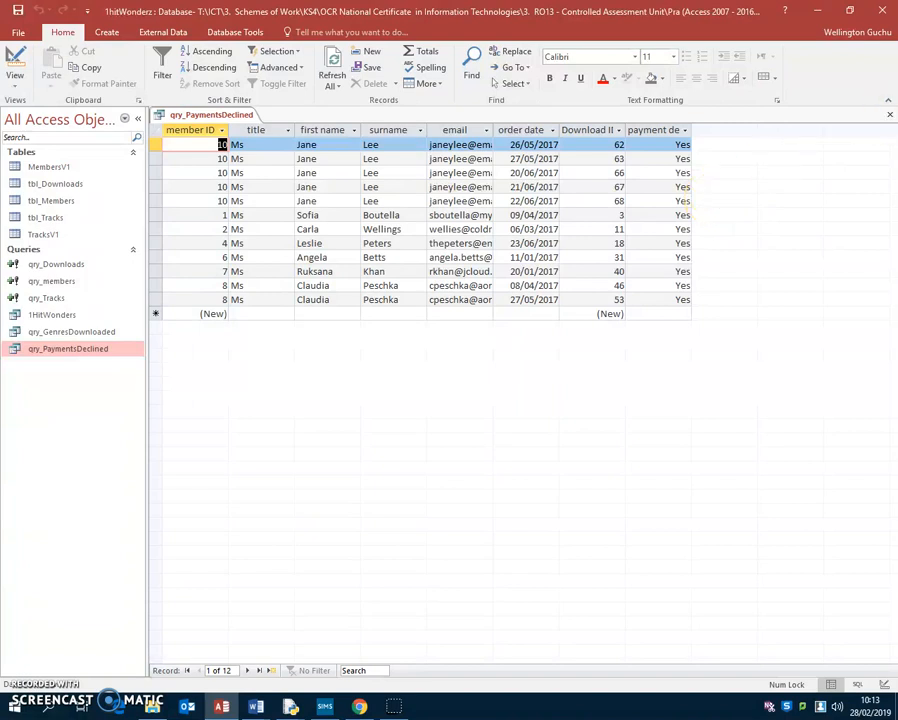
left_click(890, 117)
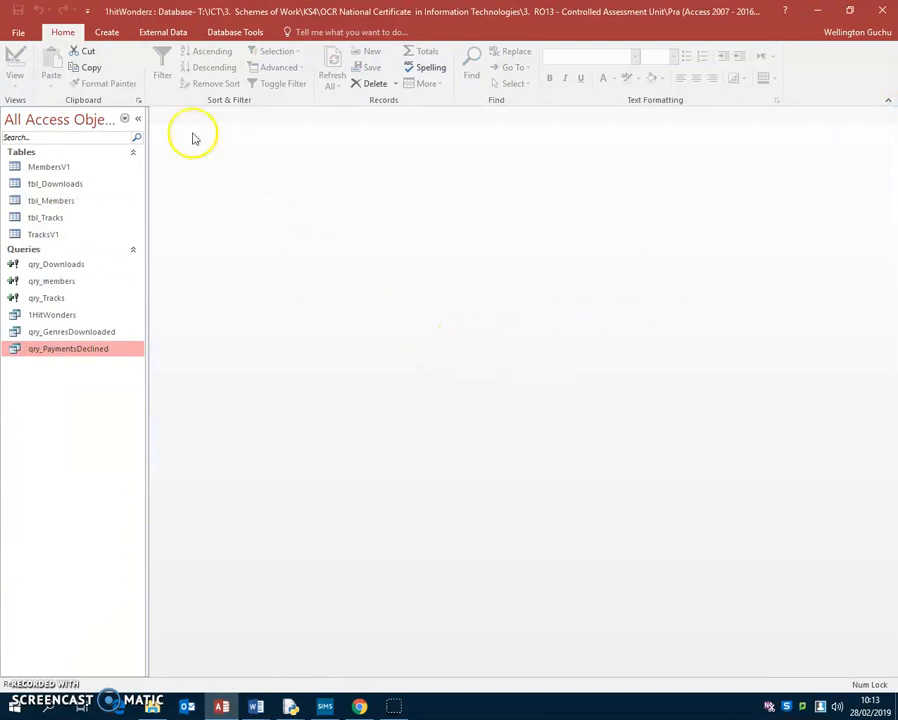
- Start the Report Wizard and use qry_PaymentsDeclined as the report's data source
left_click(106, 32)
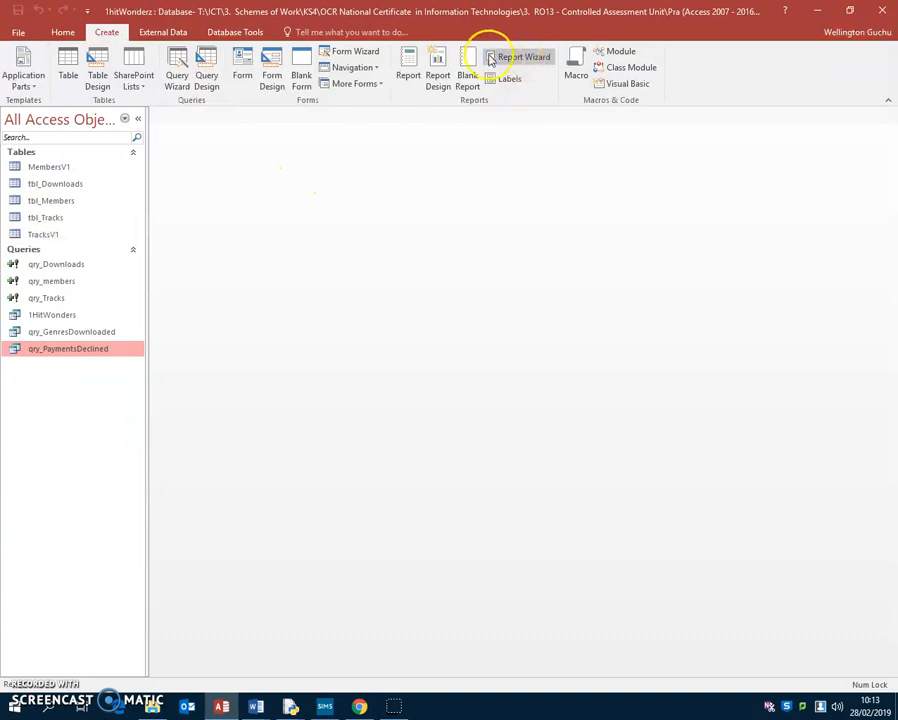
left_click(521, 58)
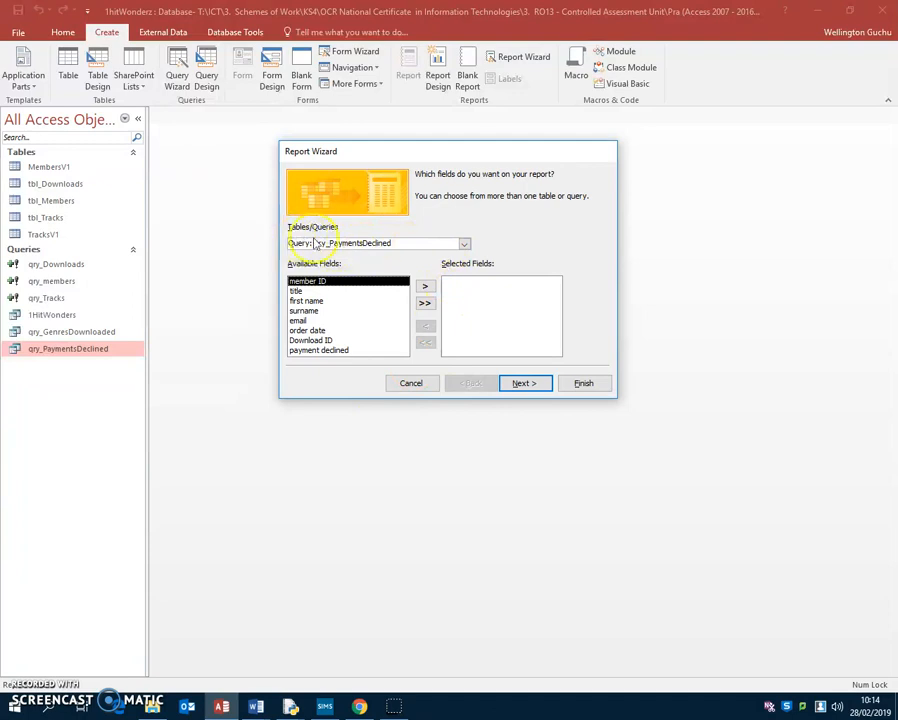
left_click(464, 244)
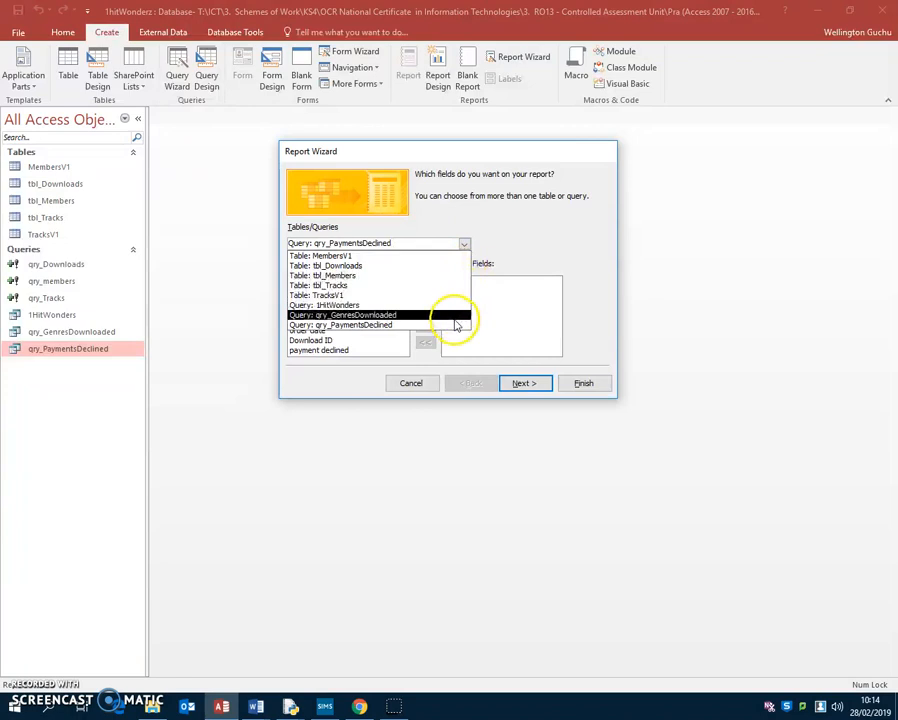
left_click(386, 326)
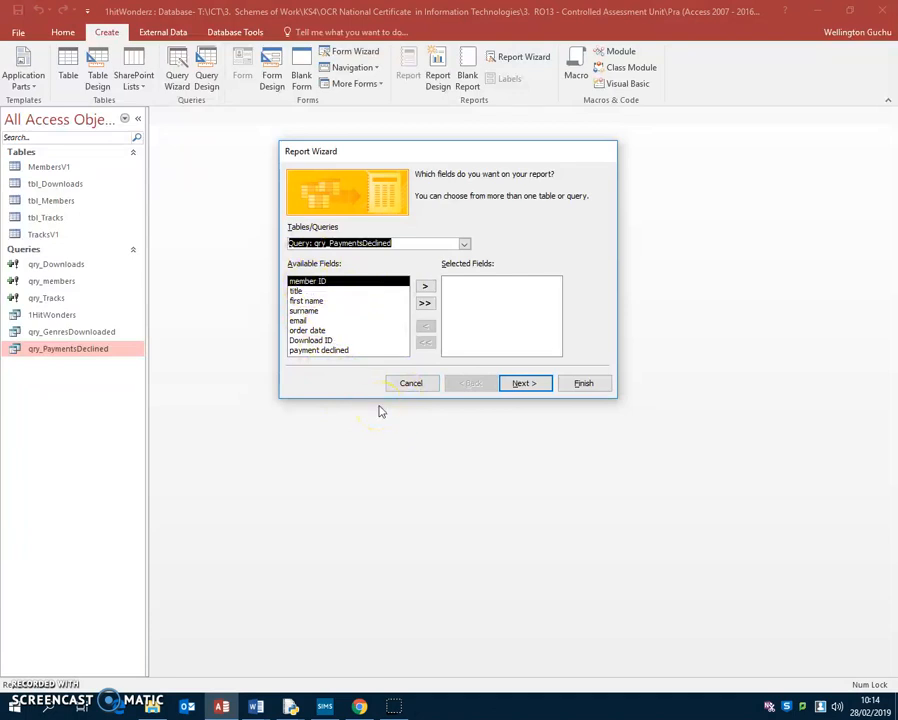
- Include member ID, title, first name, surname, email, order date and Download ID in the report, leaving out payment declined
left_click(424, 286)
left_click(424, 287)
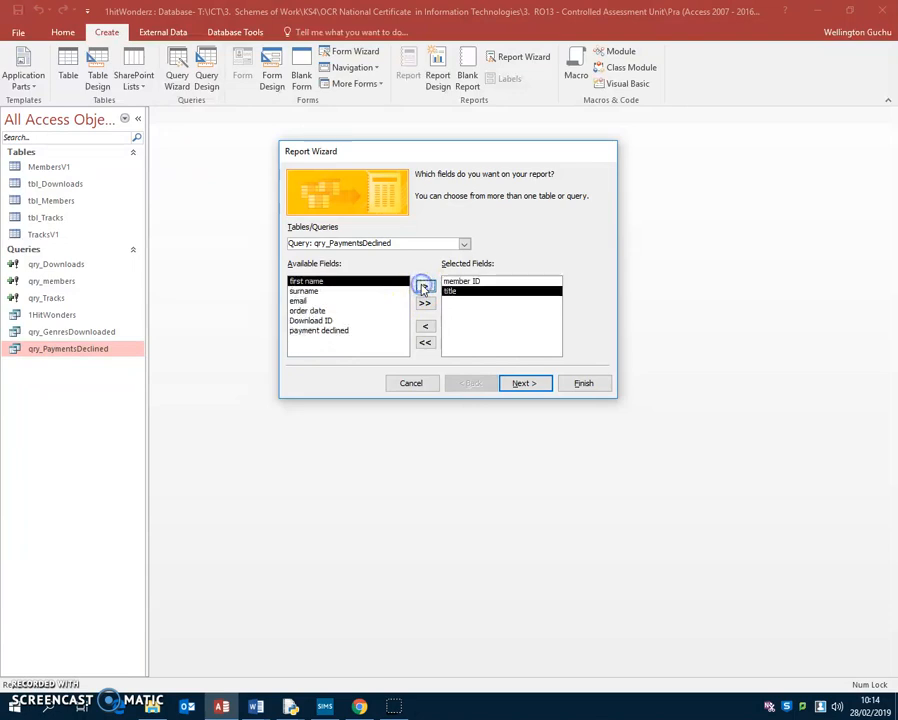
left_click(424, 287)
left_click(424, 287)
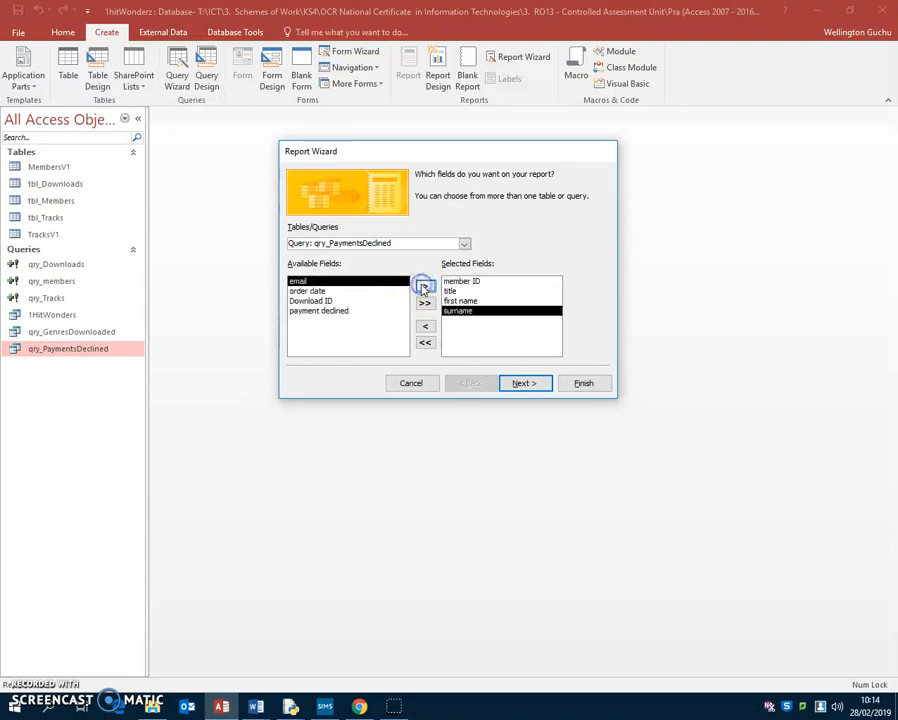
left_click(424, 287)
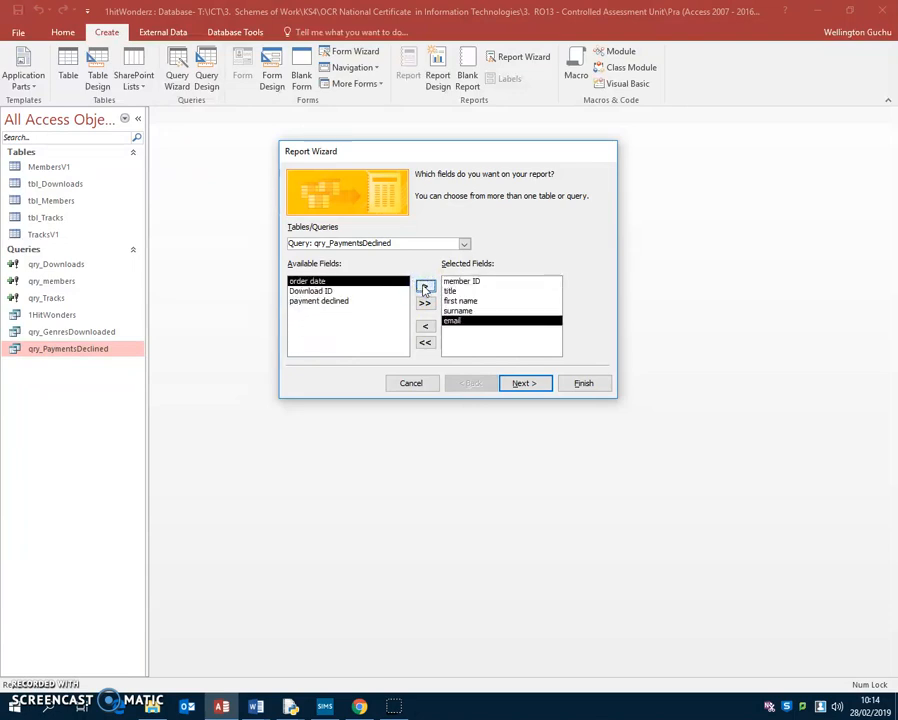
left_click(424, 287)
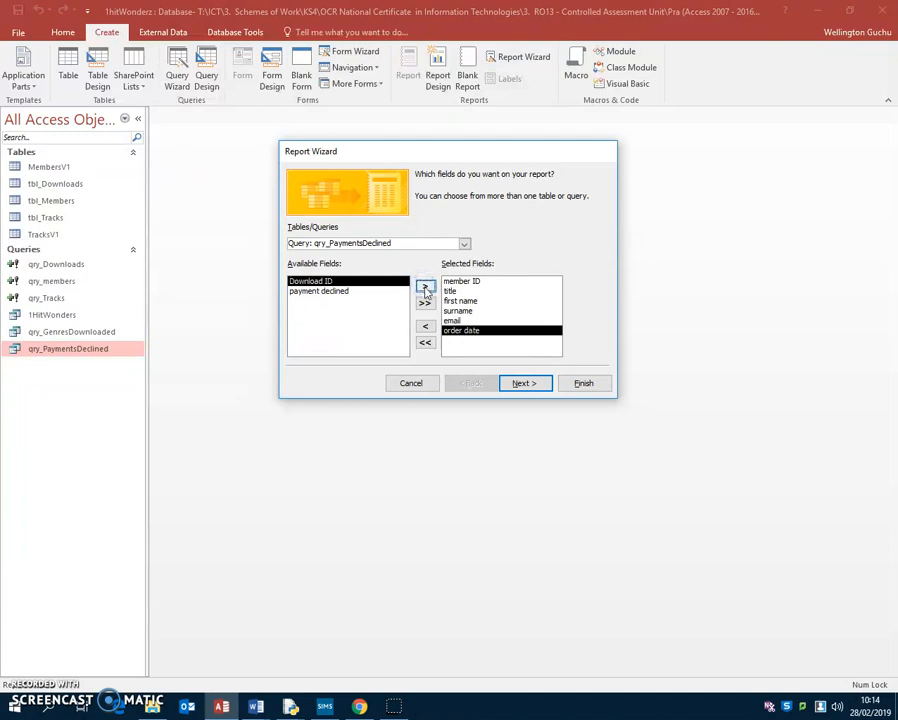
left_click(424, 287)
left_click(322, 283)
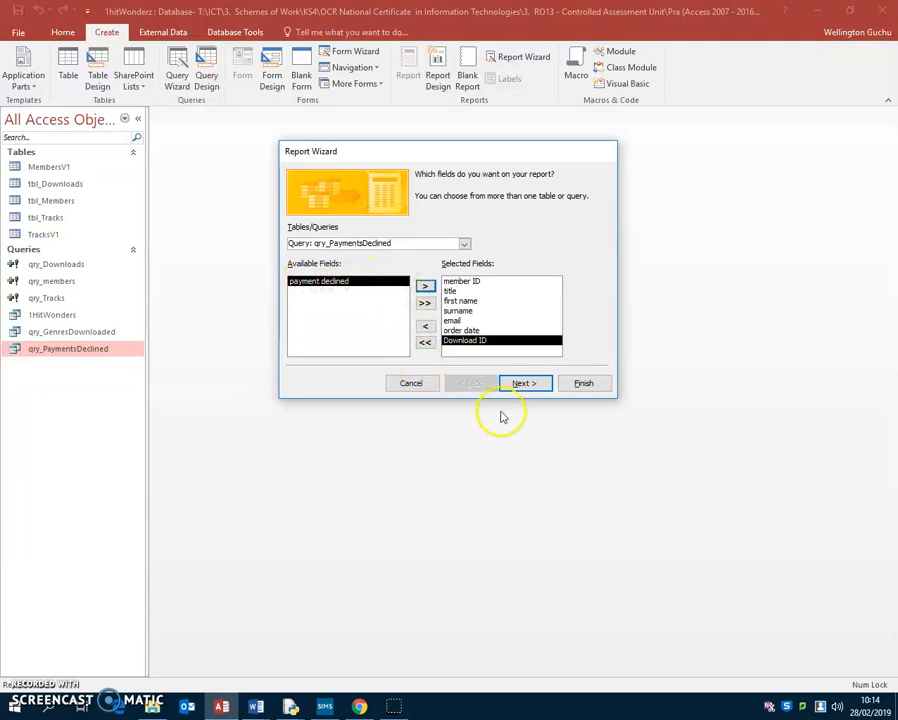
left_click(521, 384)
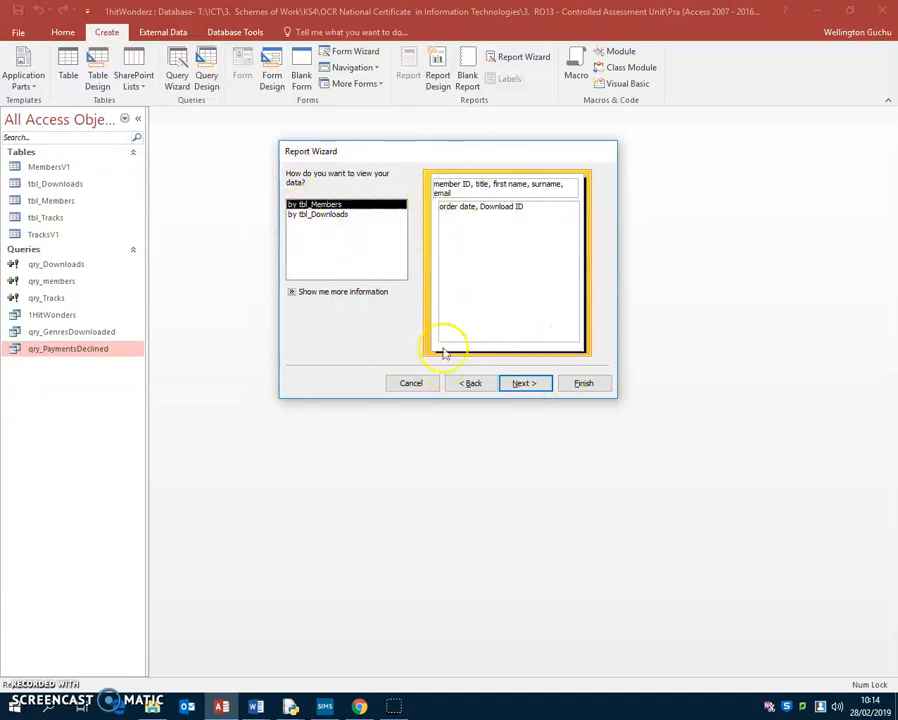
- Keep the data viewed by tbl_Members without extra grouping levels, and sort the detail records by order date ascending
left_click(531, 384)
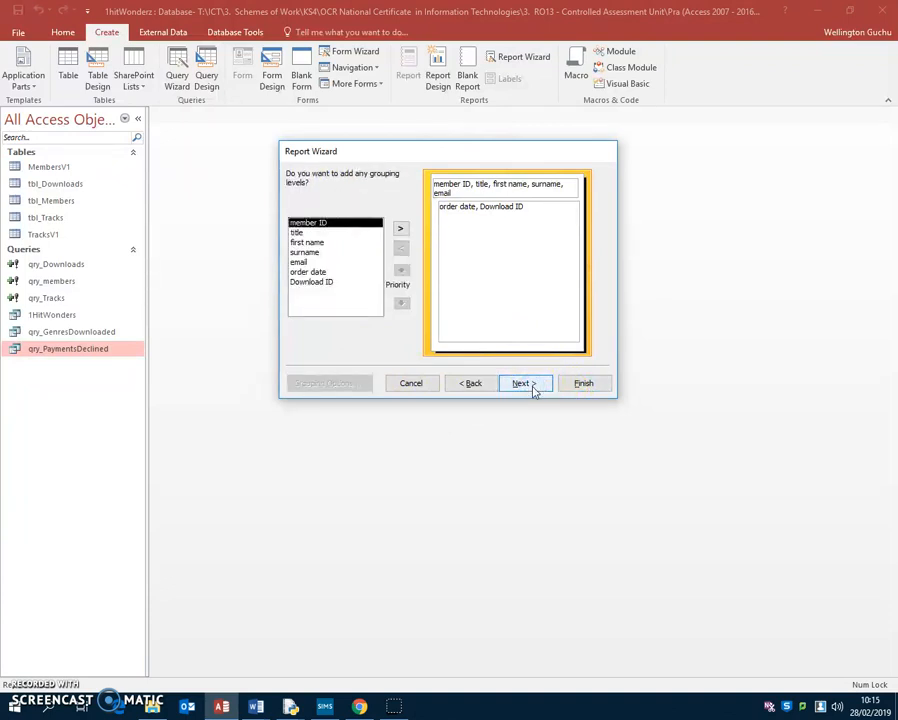
left_click(531, 384)
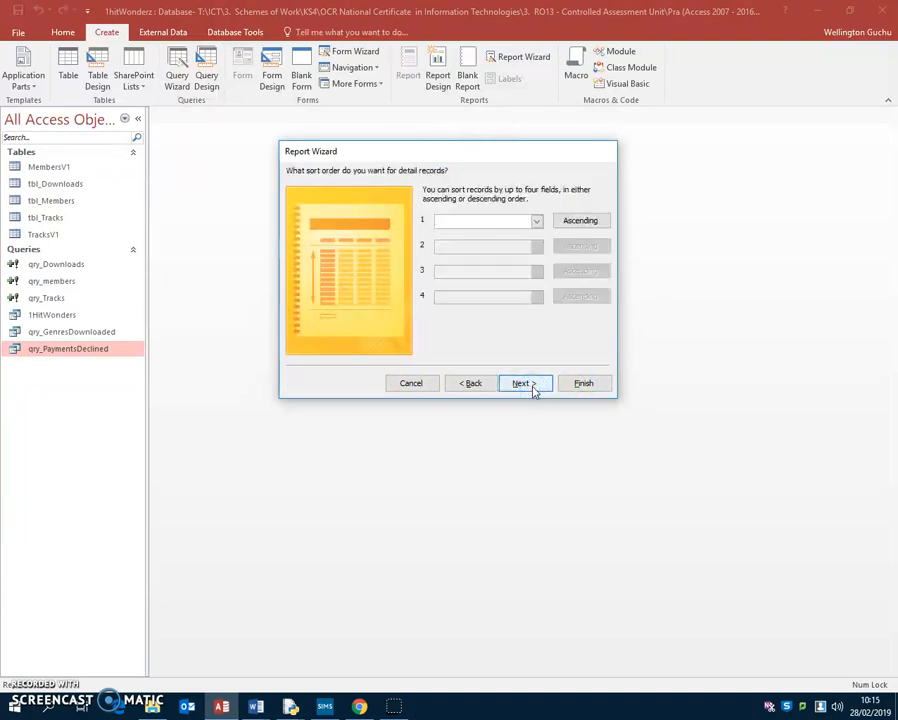
left_click(536, 220)
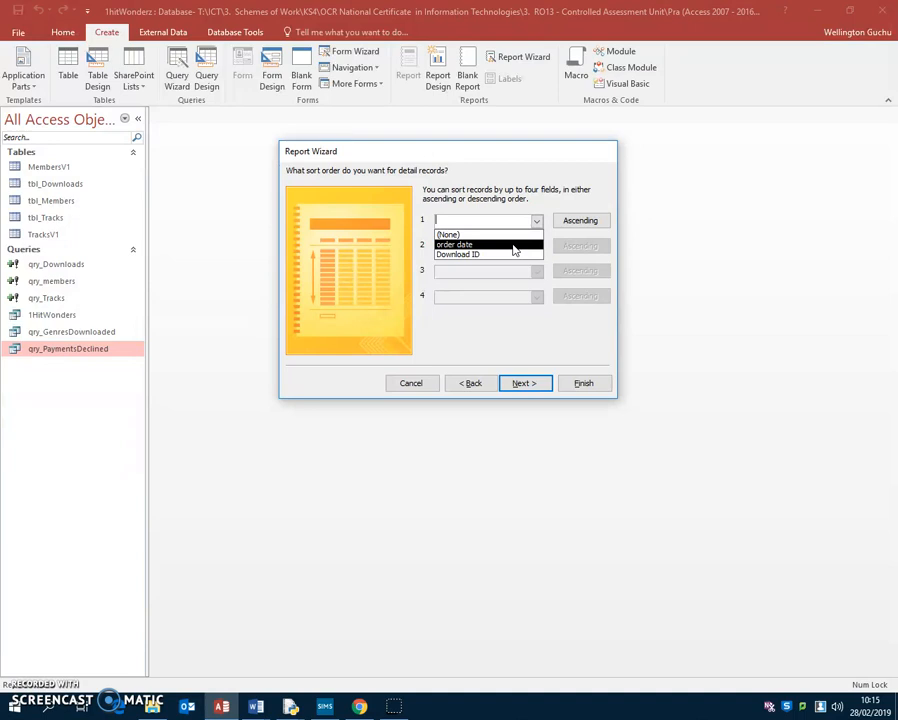
left_click(512, 245)
left_click(524, 384)
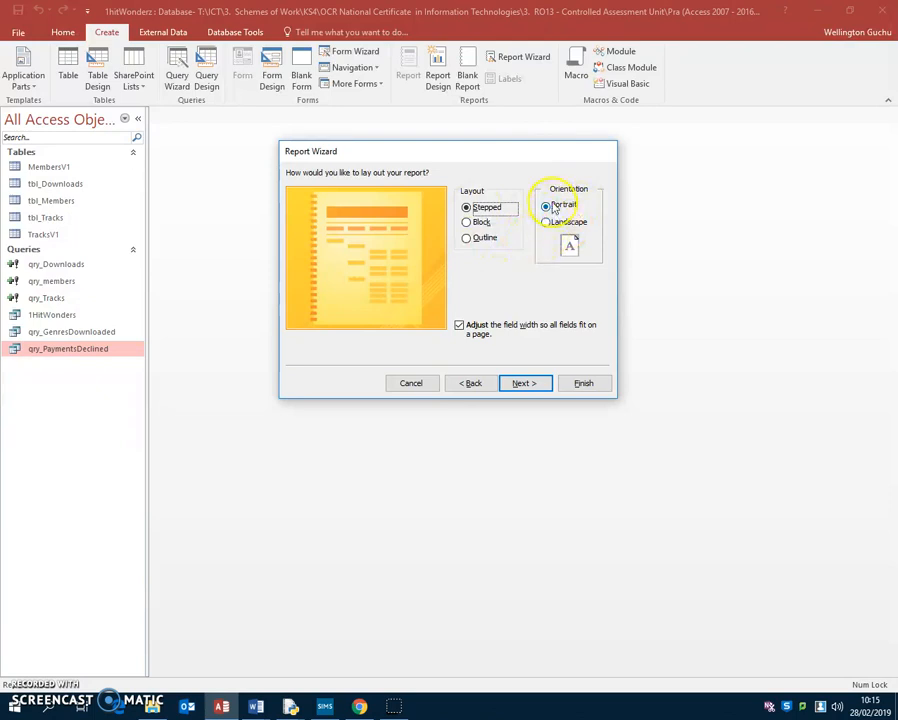
- Compare the Block and Outline report layouts, then settle on Stepped in Portrait orientation
left_click(466, 222)
left_click(467, 239)
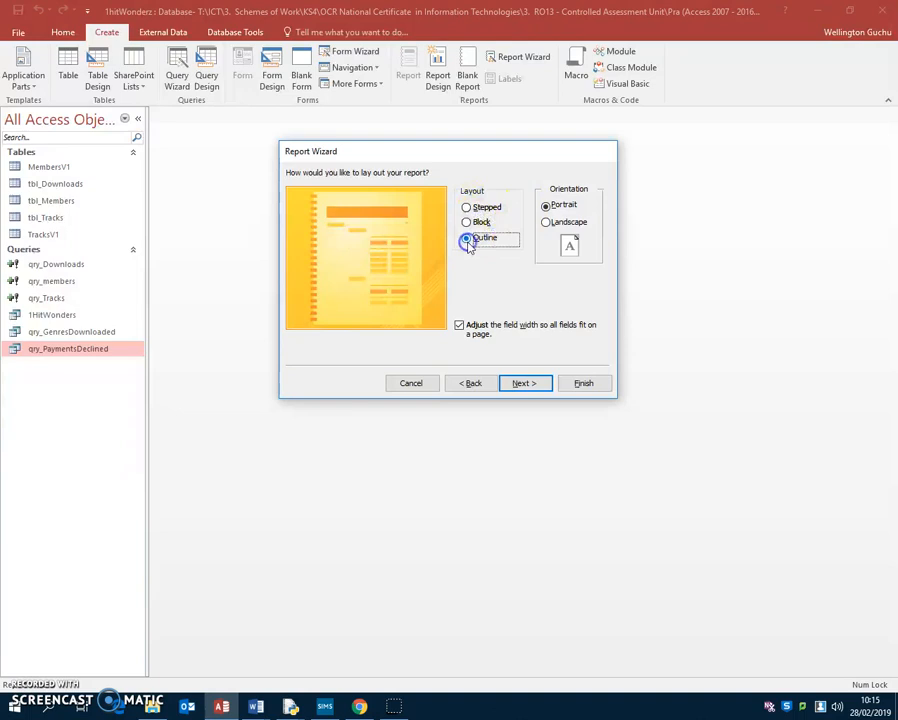
left_click(466, 222)
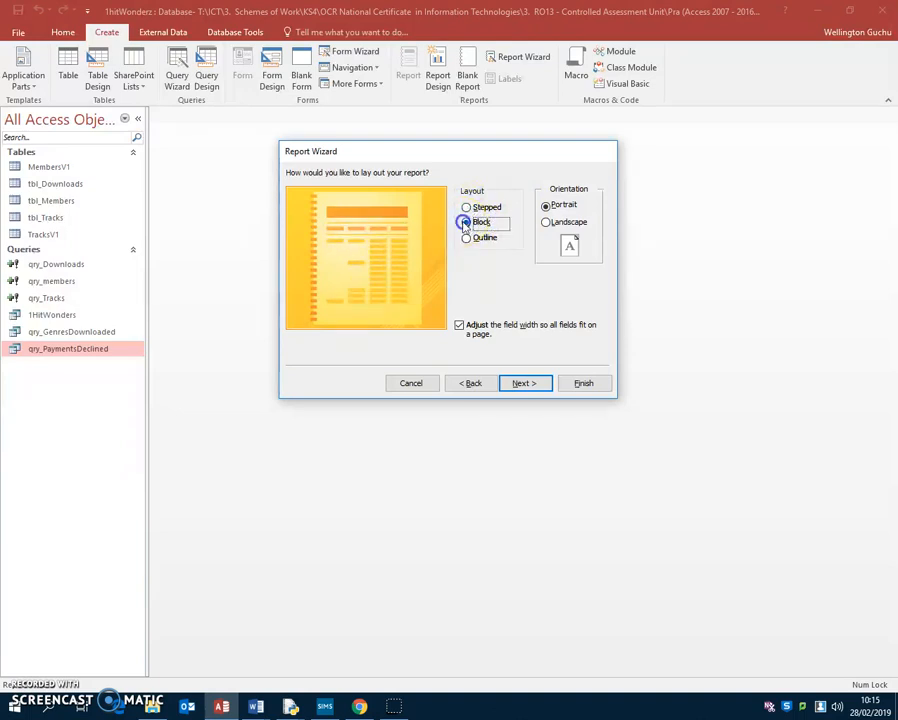
left_click(466, 237)
left_click(467, 208)
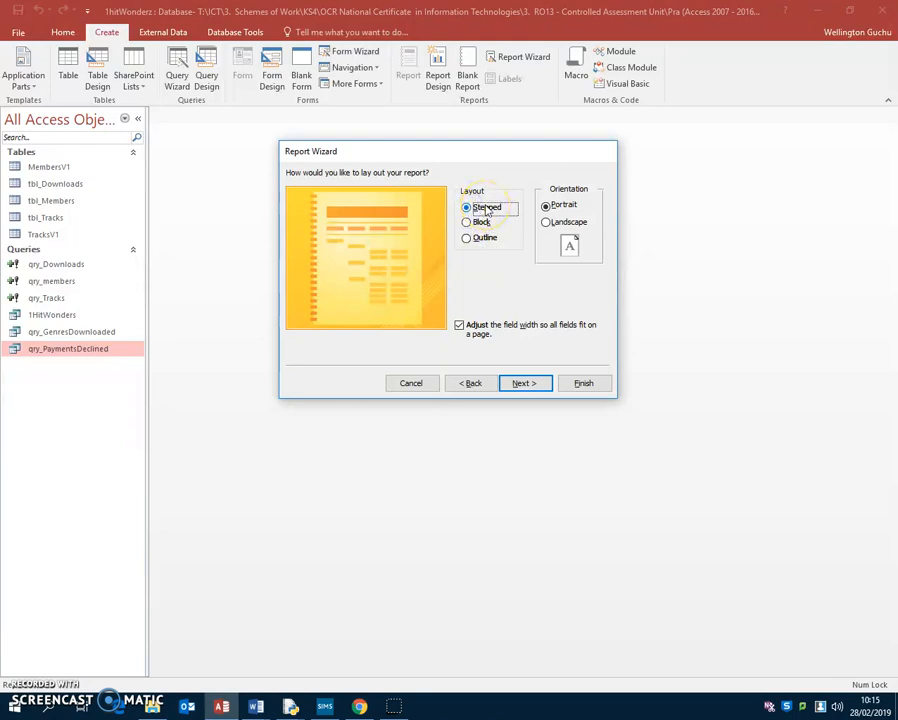
left_click(532, 383)
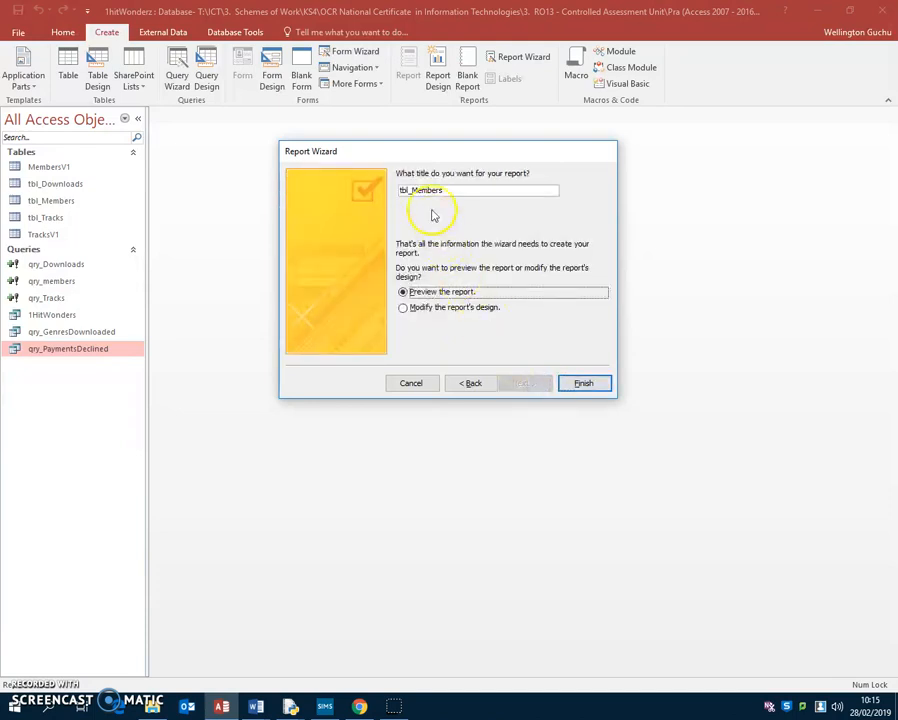
- Title the report rpt_DeclinedPayments and finish the wizard with the option to preview the report
left_click(410, 190)
left_click(458, 190)
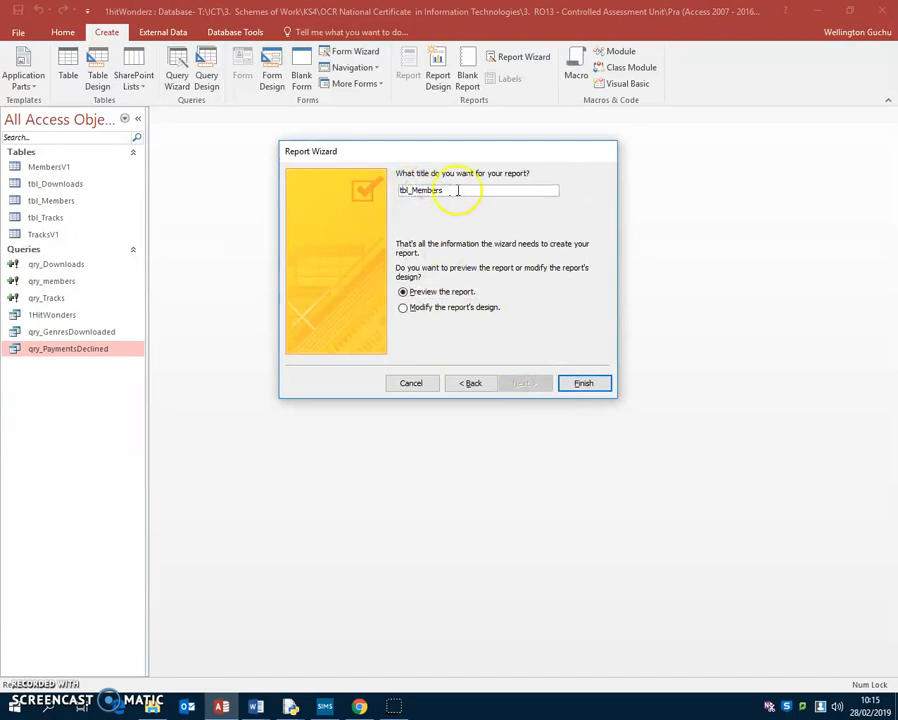
left_click_drag(461, 190, 400, 190)
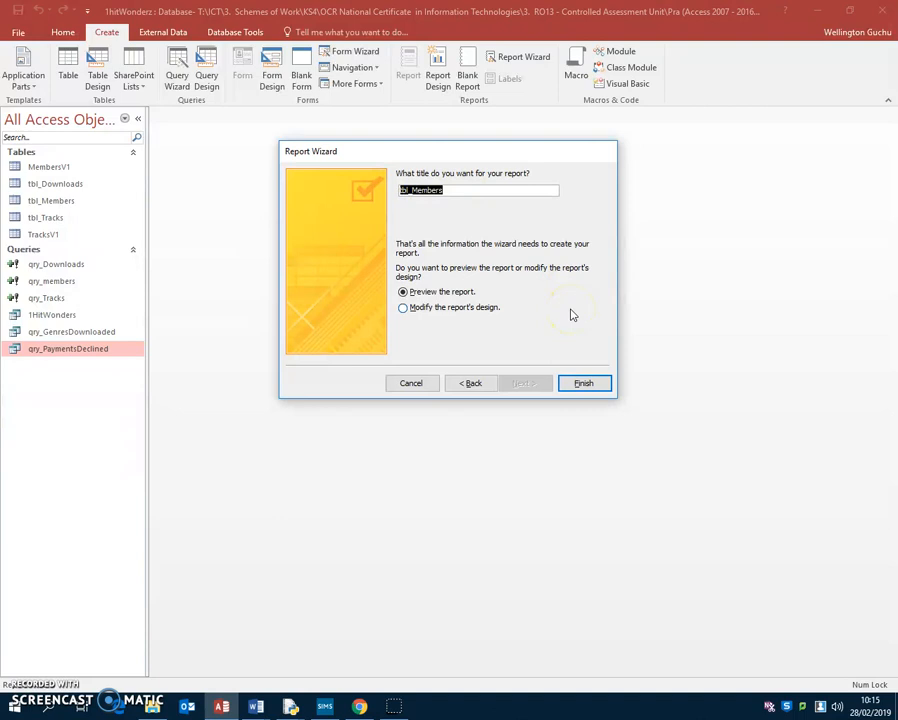
type("rpt_DeclinedPayment")
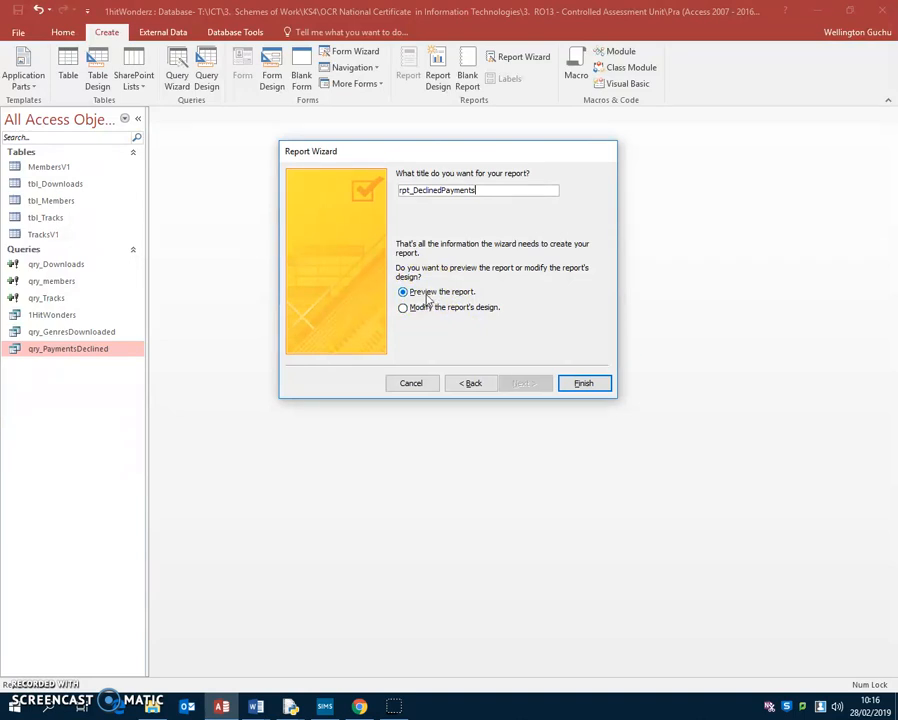
left_click(439, 294)
left_click(583, 383)
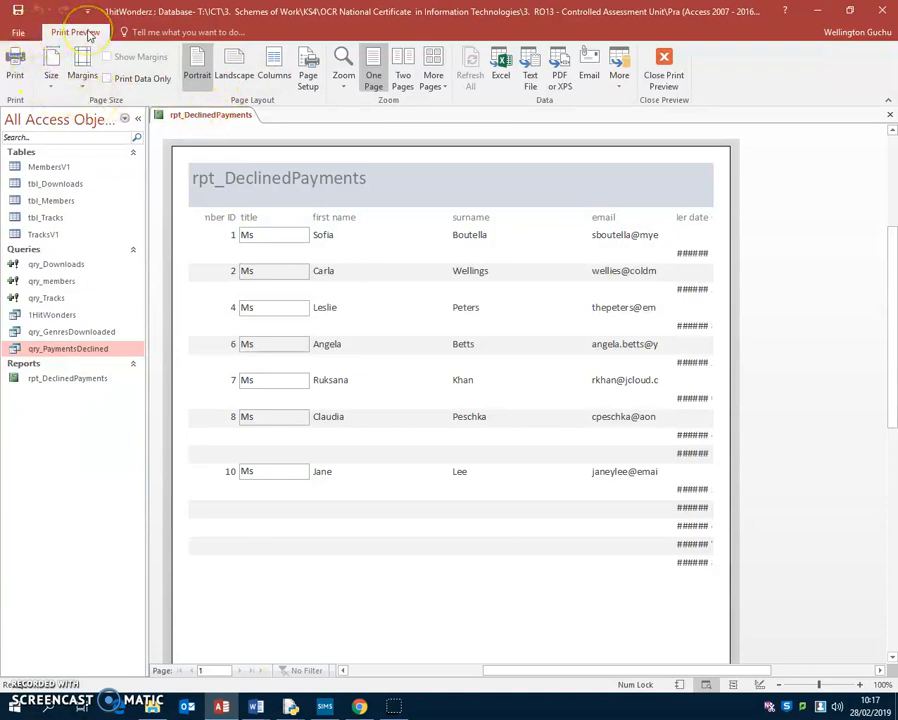
- Leave the print preview and widen the member ID text box and its header label leftwards, making the label about 1.6 cm wide
left_click(665, 68)
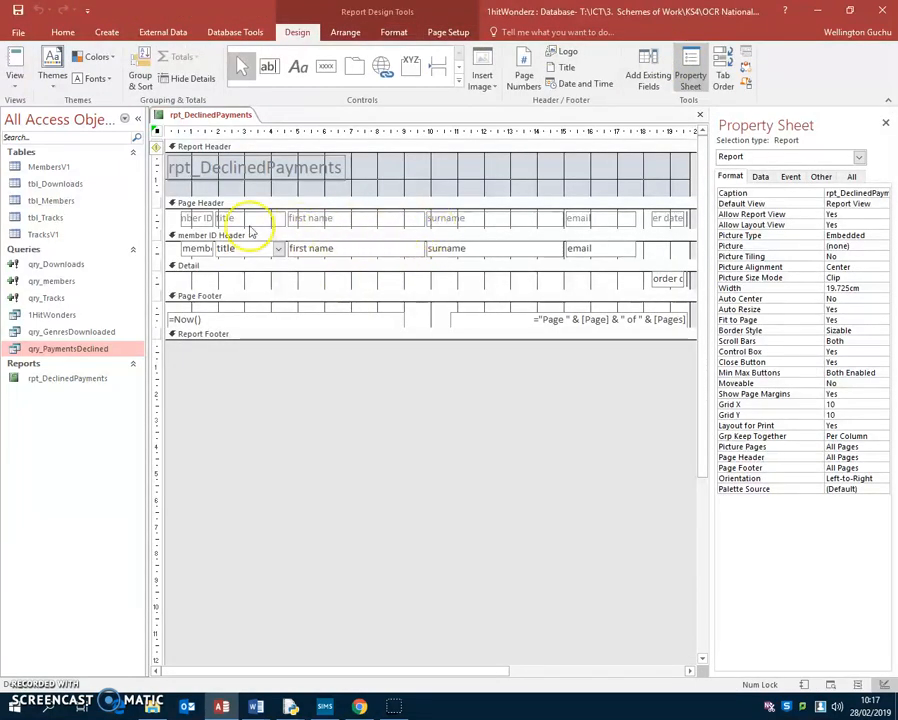
left_click(189, 251)
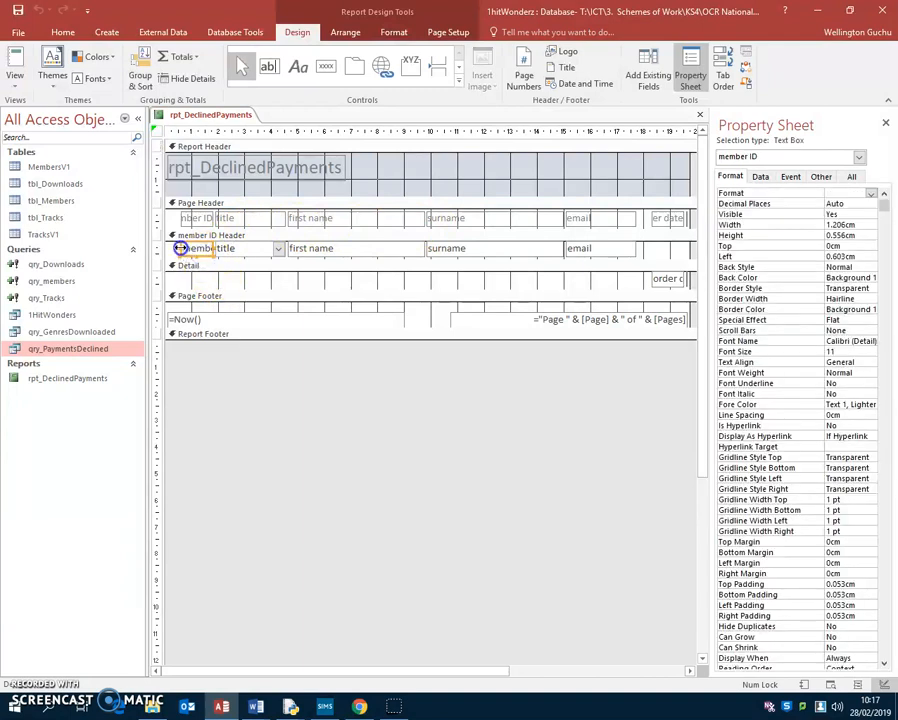
left_click_drag(180, 248, 171, 248)
left_click(194, 219)
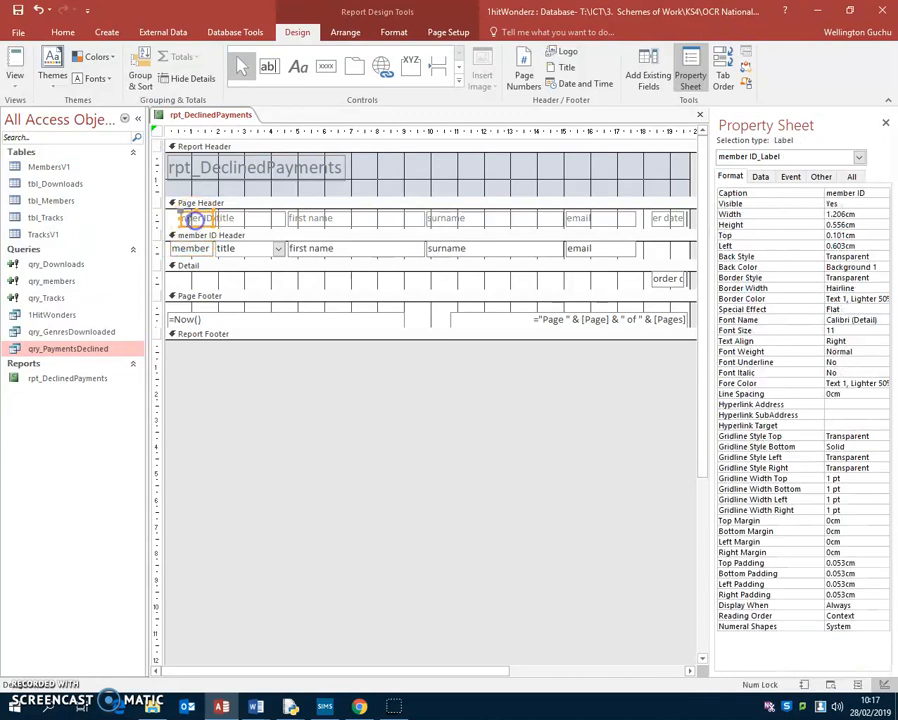
mouse_move(180, 219)
left_mouse_down()
mouse_move(157, 217)
mouse_move(169, 218)
left_mouse_up()
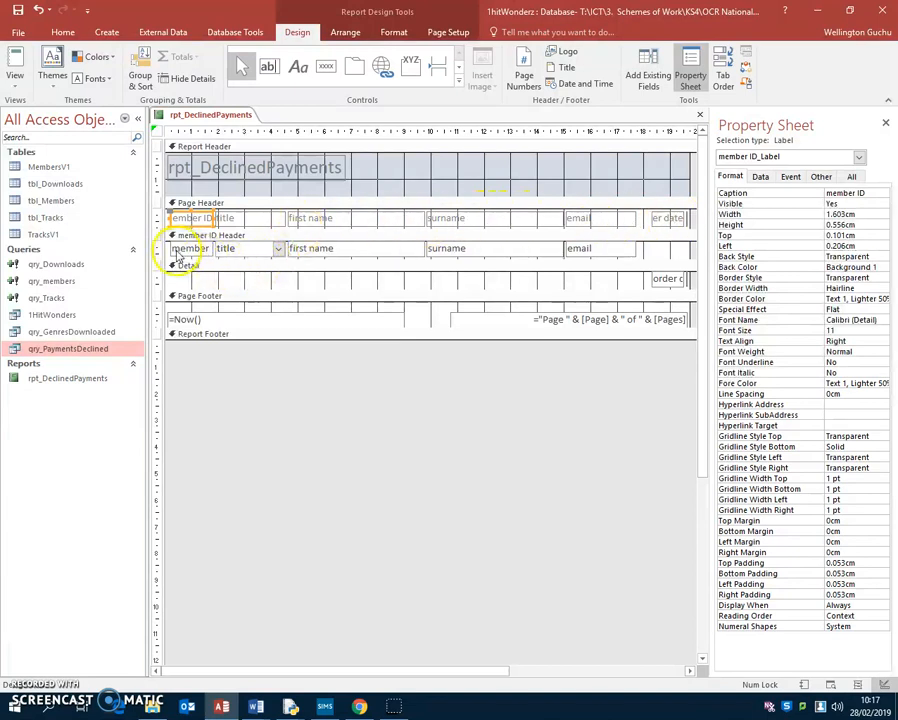
left_click(177, 219)
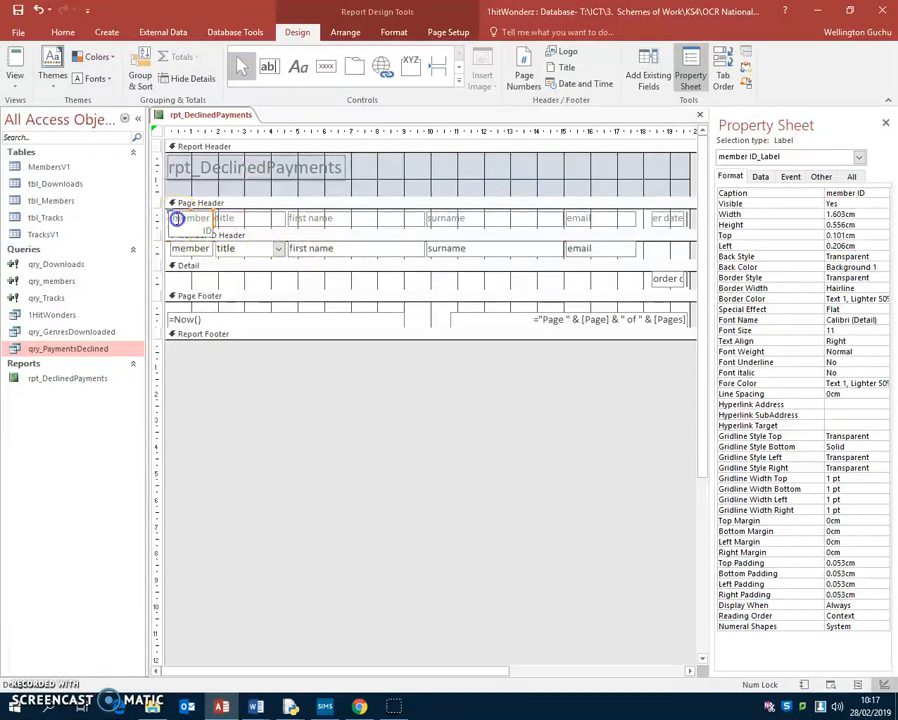
- Narrow the title header label to 1 cm and the title combo box to about 1.2 cm
left_click(216, 220)
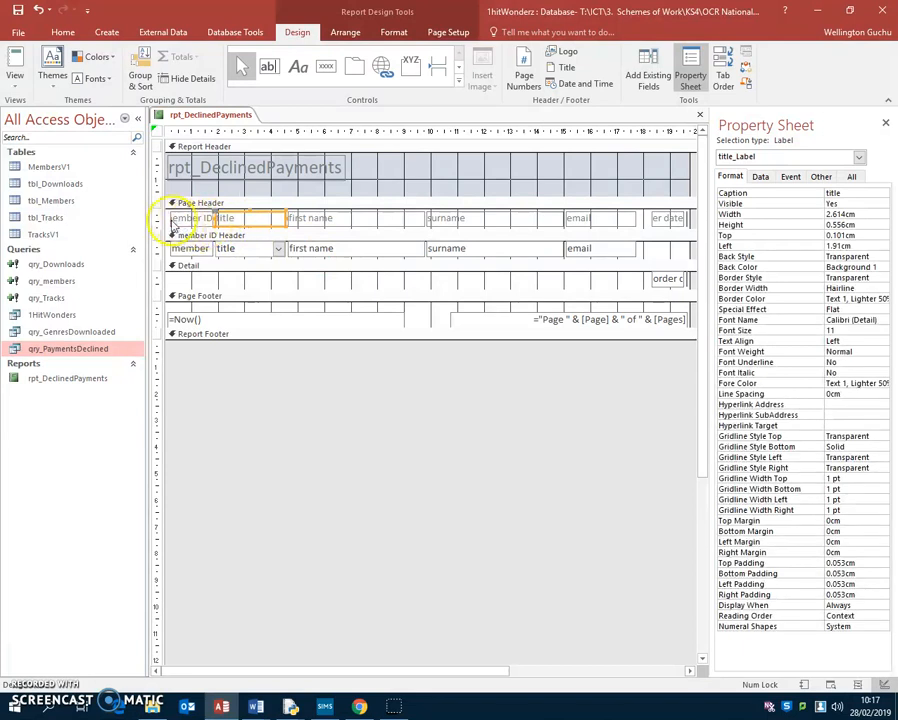
left_click_drag(284, 219, 244, 218)
left_click(268, 248)
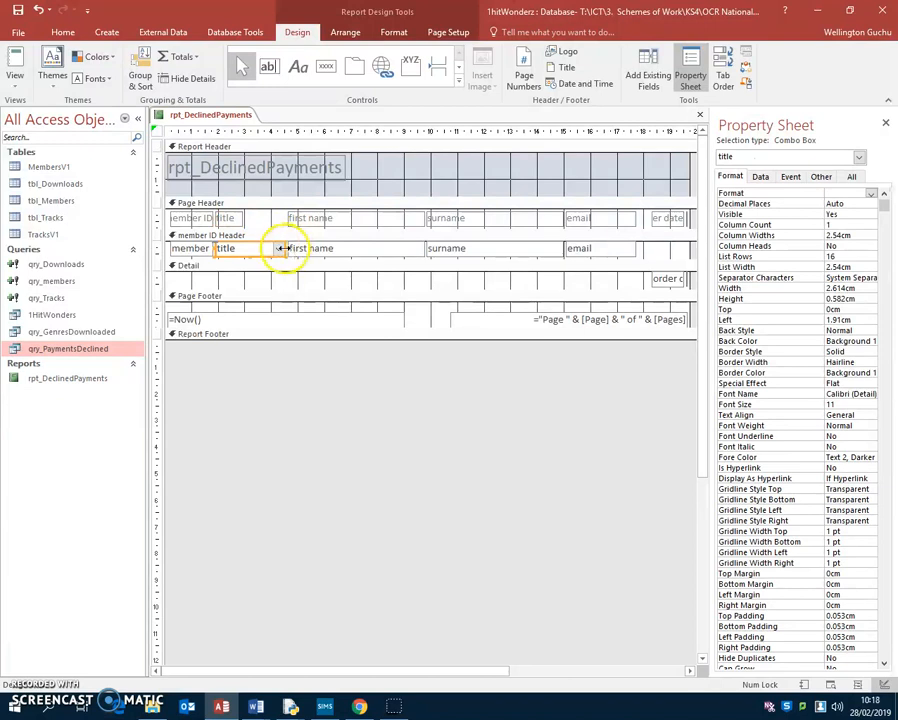
left_click_drag(281, 247, 247, 247)
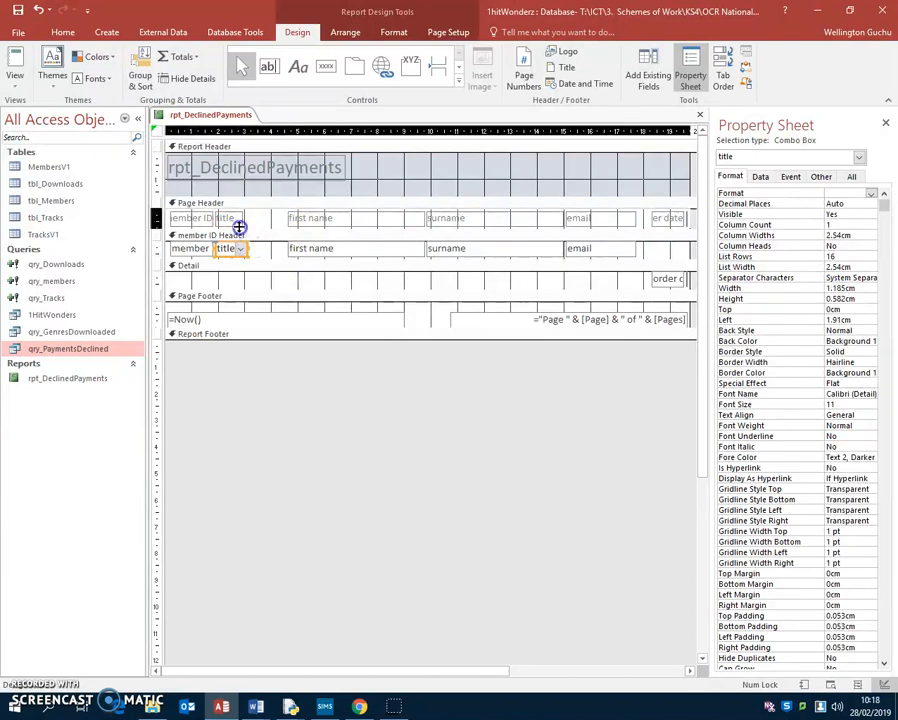
- Move the title label and its combo box slightly right, placing the combo box about 2.4 cm from the report's left edge
left_click(238, 217)
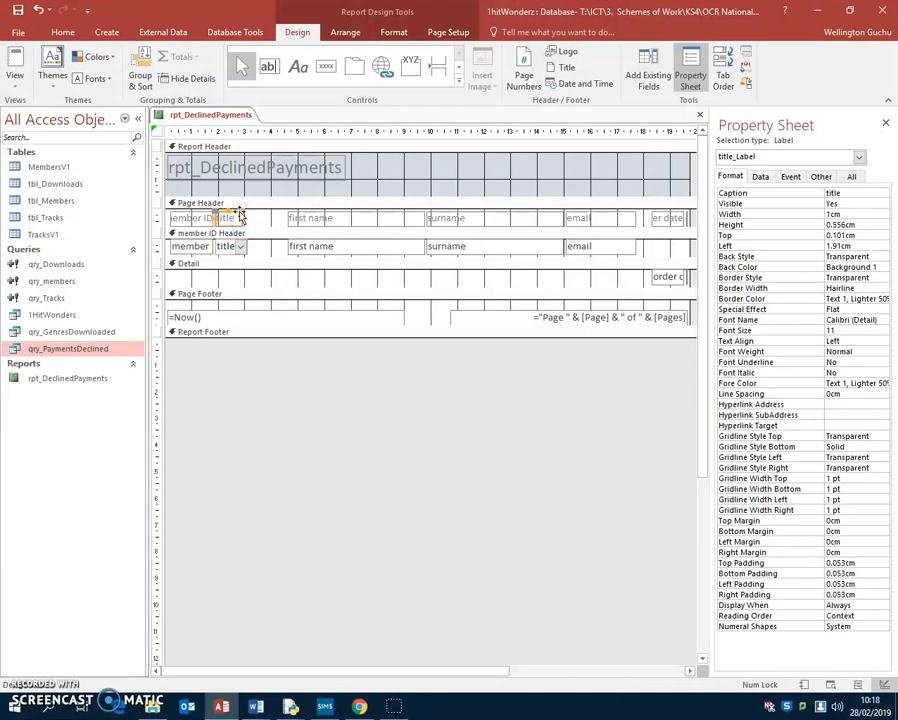
left_click(241, 243)
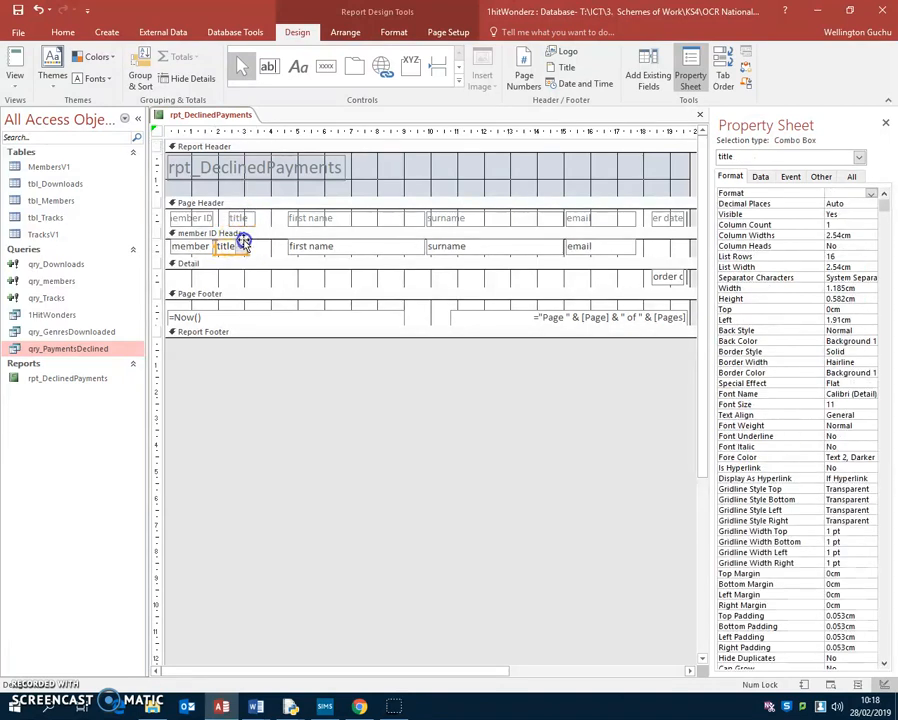
left_click_drag(259, 243, 258, 241)
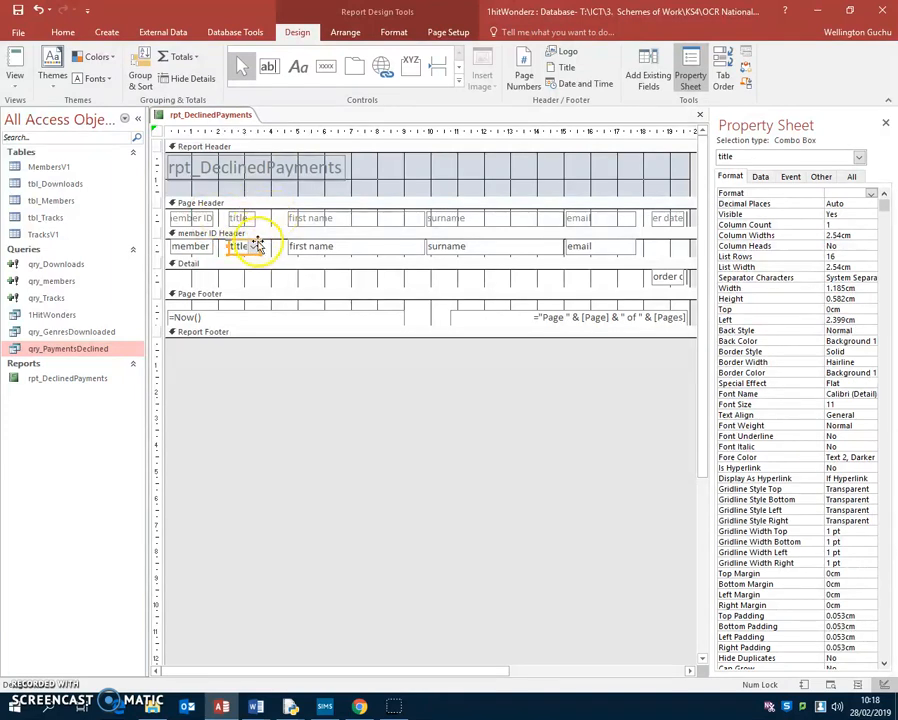
- Widen the member ID header label to about 2 cm so its whole caption fits
left_click(208, 218)
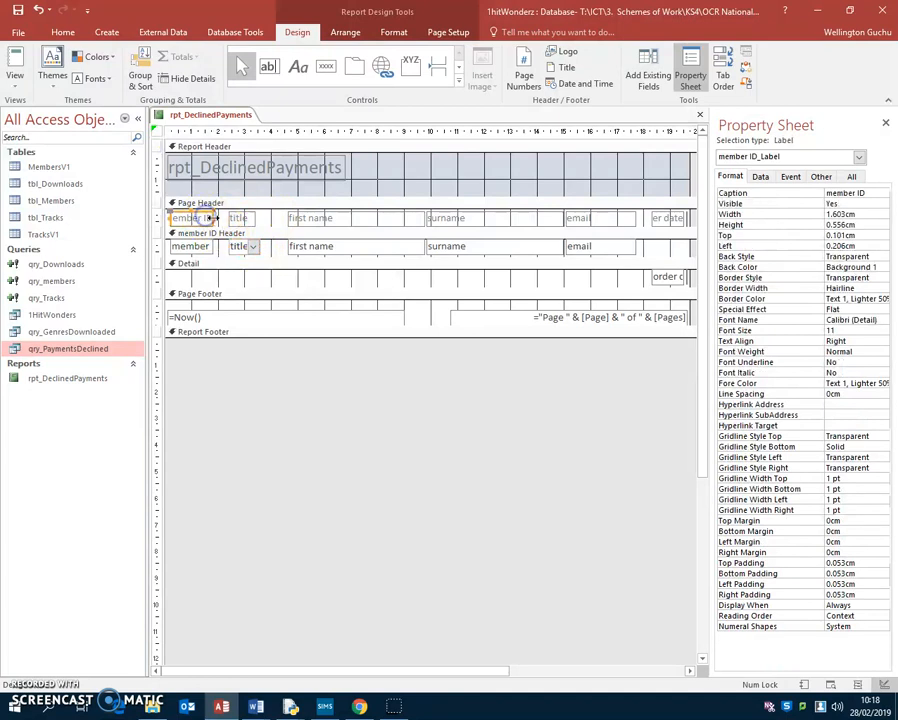
left_click_drag(217, 218, 230, 218)
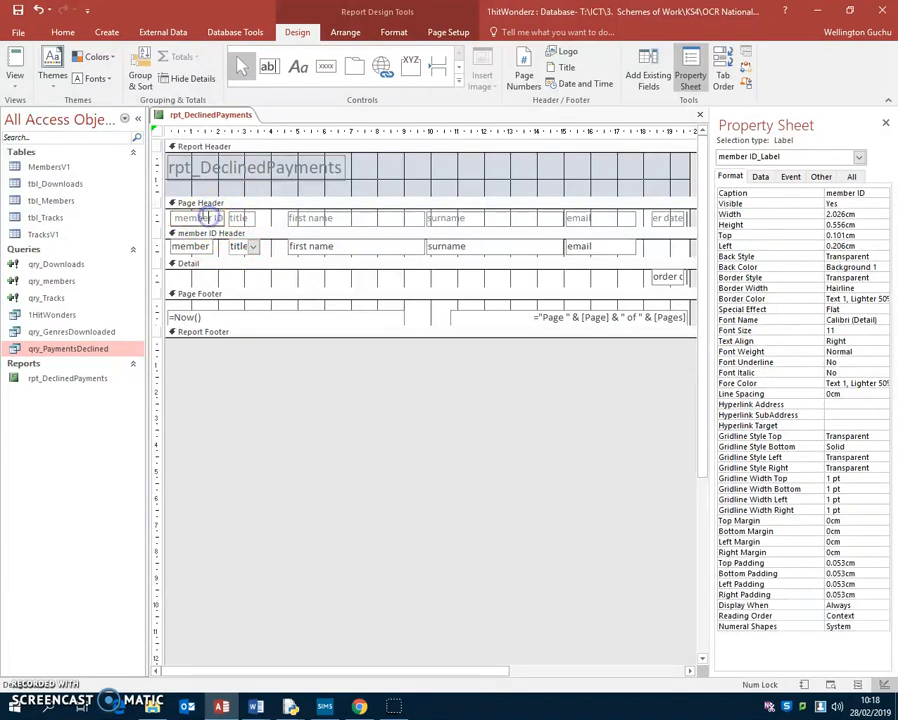
- Move the first name label and text box to about 3.8 cm from the report's left edge and narrow both, making the text box about 3 cm wide
left_click(297, 219)
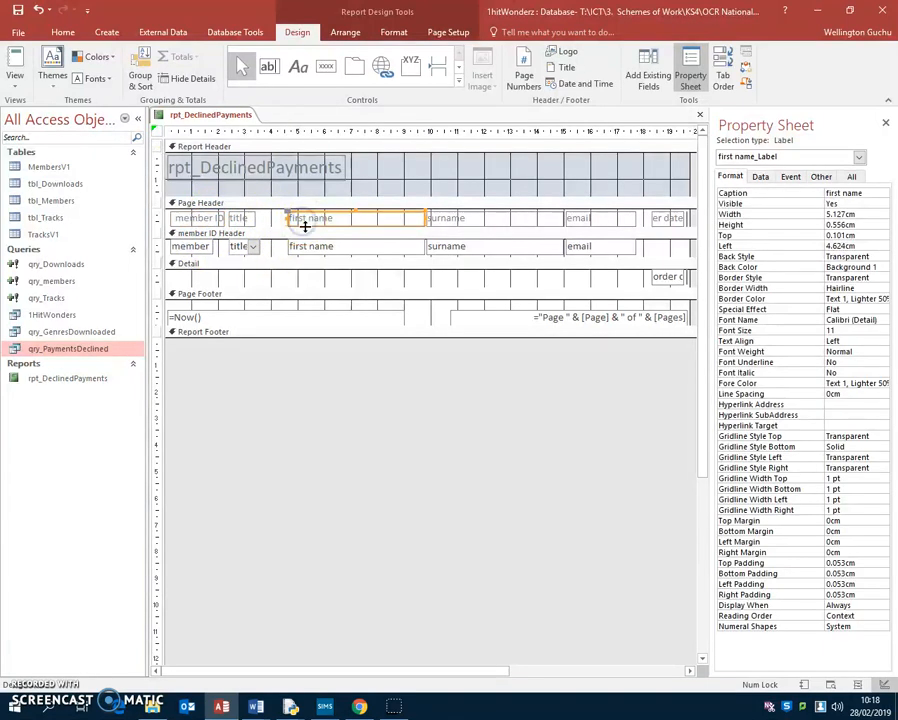
mouse_move(306, 226)
left_mouse_down()
mouse_move(282, 226)
mouse_move(310, 236)
mouse_move(292, 236)
left_mouse_up()
left_click(300, 246)
left_click(370, 218, "shift")
left_click(402, 217)
left_click_drag(355, 217, 347, 246)
left_click(392, 245)
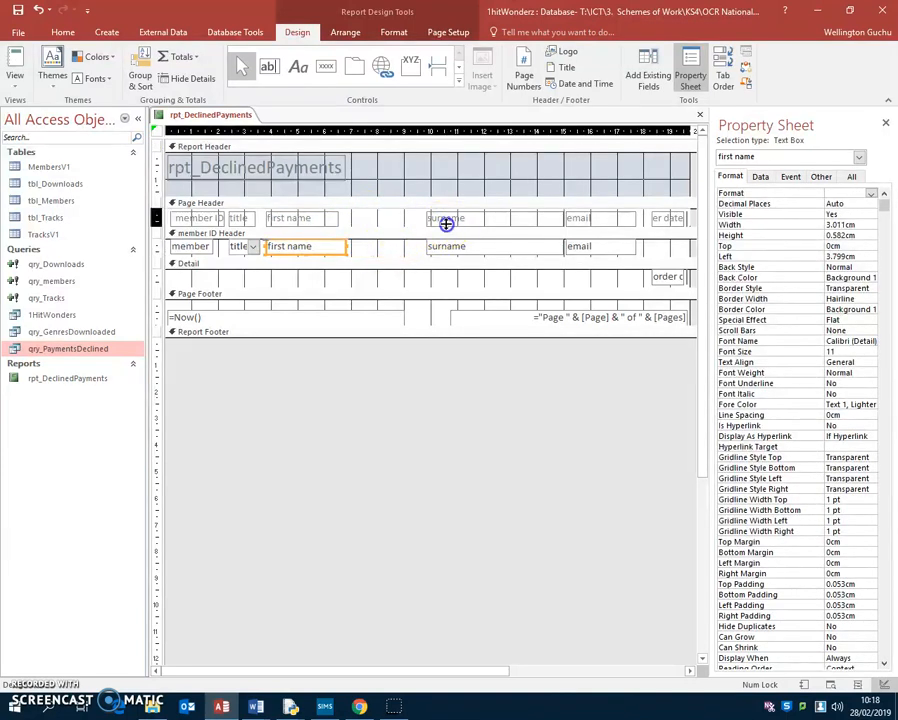
- Move the surname label and text box to about 7 cm from the report's left edge and narrow both, making the text box about 3.2 cm wide
left_click_drag(441, 222, 367, 215)
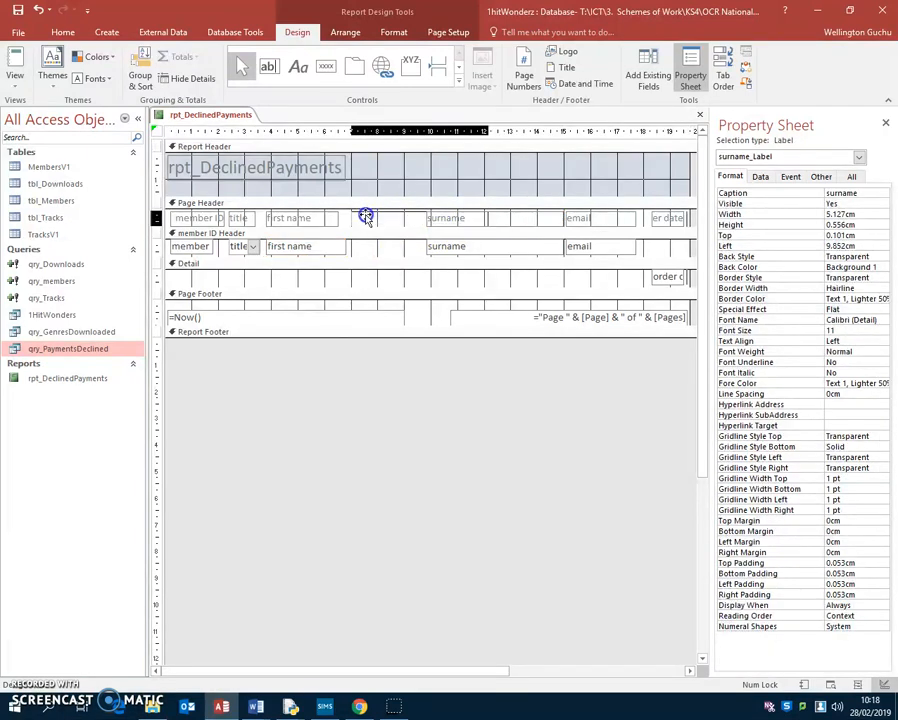
left_click(450, 244)
left_click_drag(456, 242, 382, 240)
left_click(490, 224)
left_click(486, 222)
left_click_drag(488, 218, 432, 217)
left_click(466, 250)
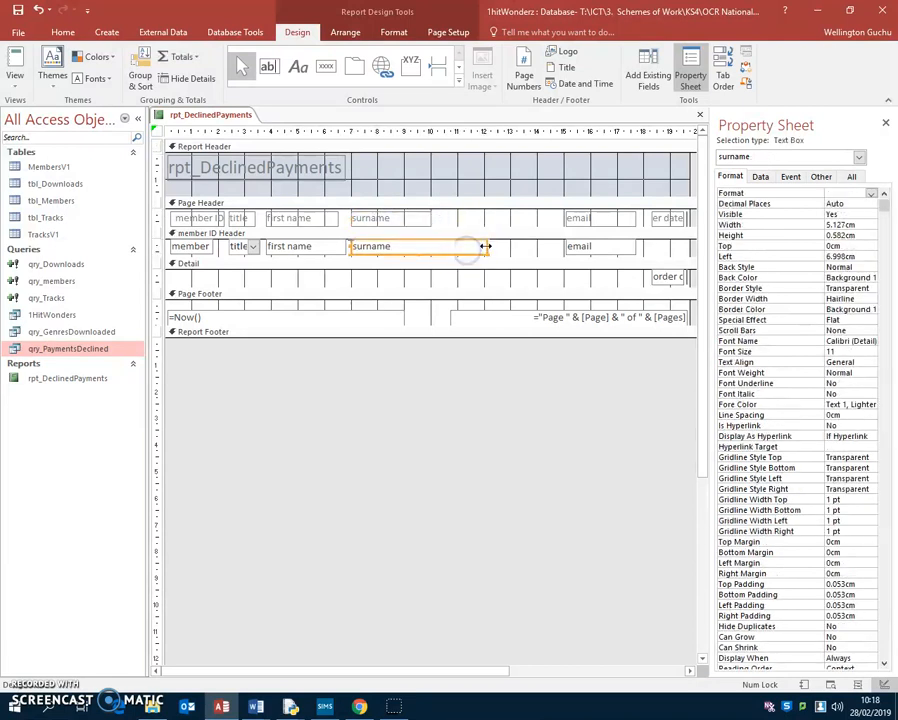
left_click_drag(481, 245, 436, 245)
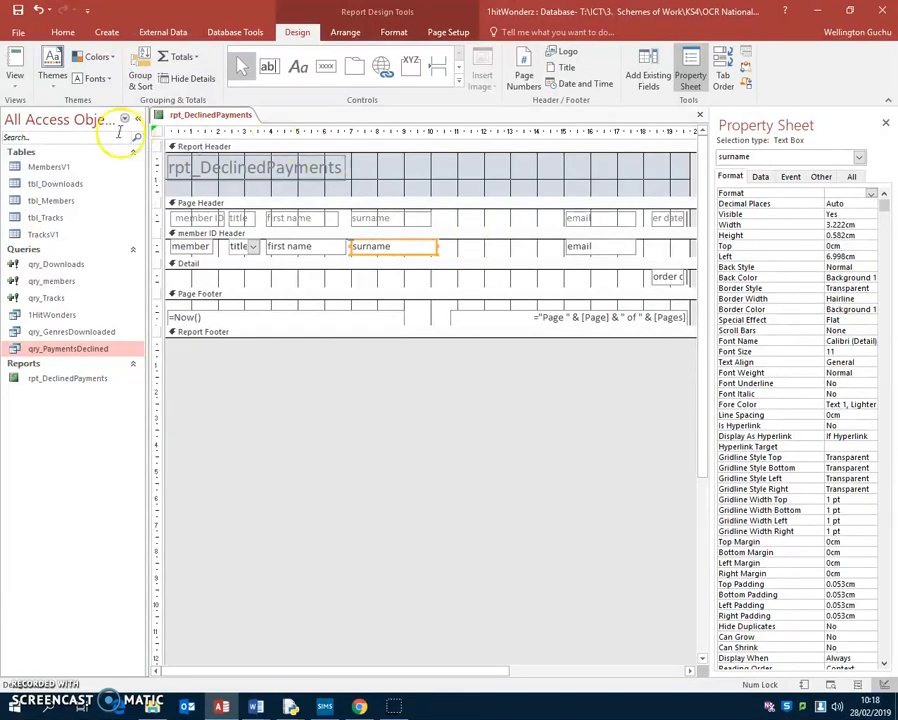
- Check the column spacing in Report view and return to Design view
left_click(15, 62)
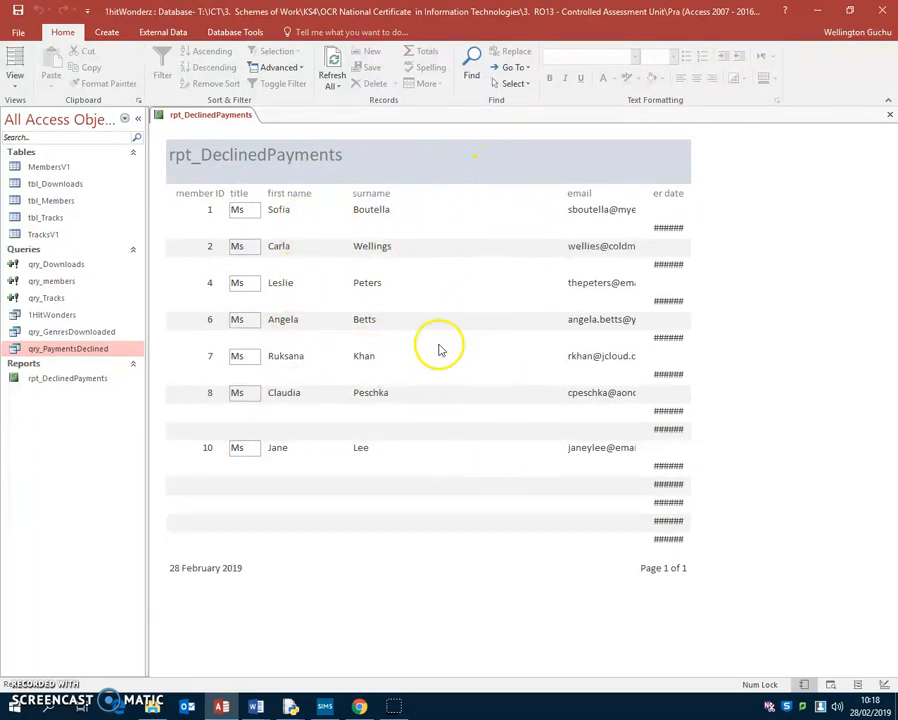
left_click(10, 80)
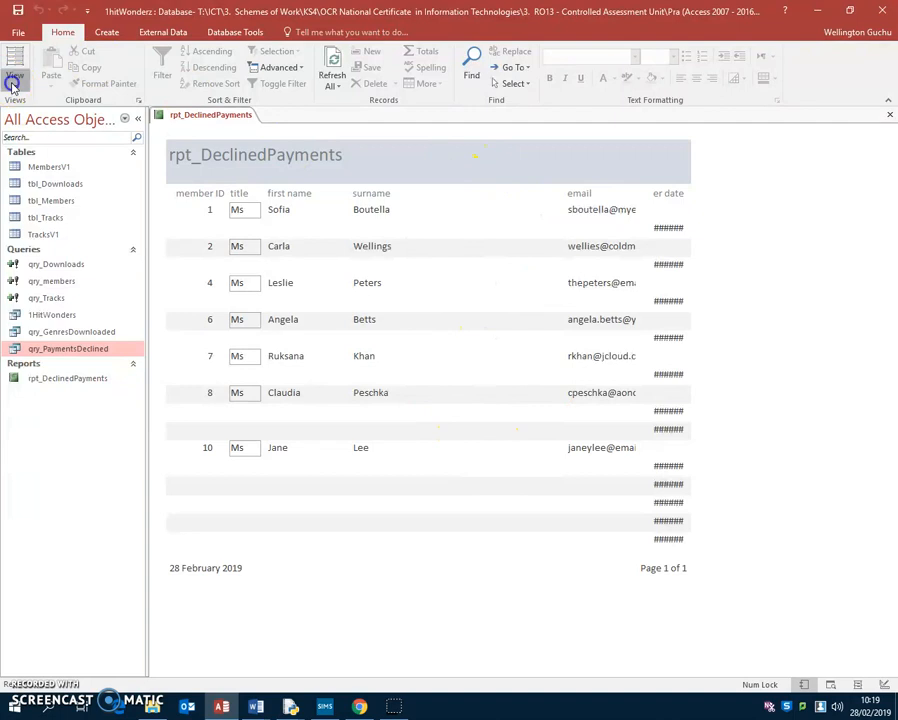
left_click(37, 202)
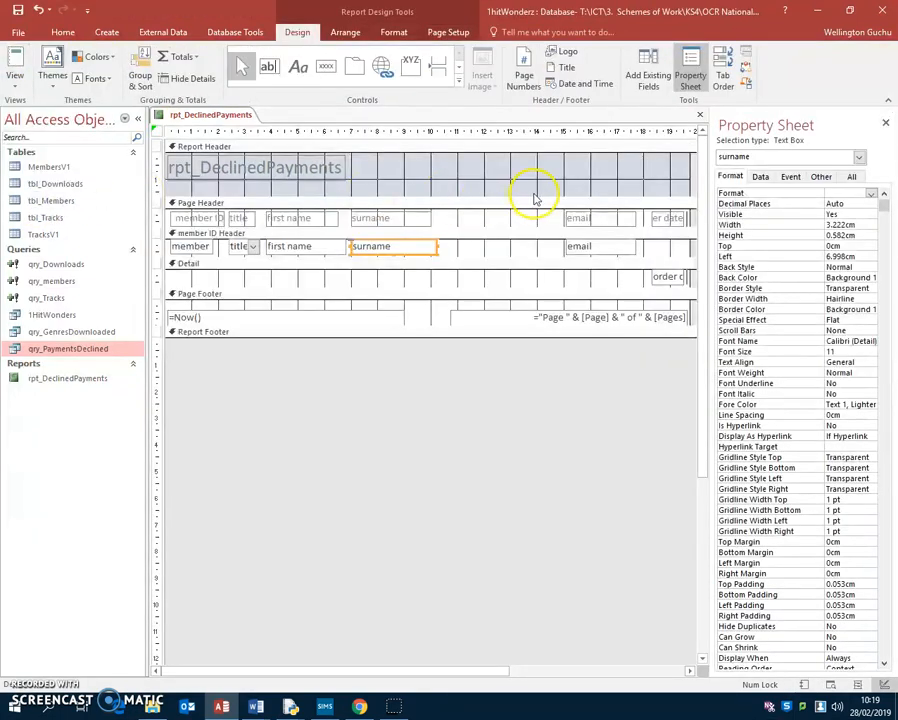
- Move the email header label and text box beside surname, about 10.5 cm from the report's left edge
left_click(578, 232)
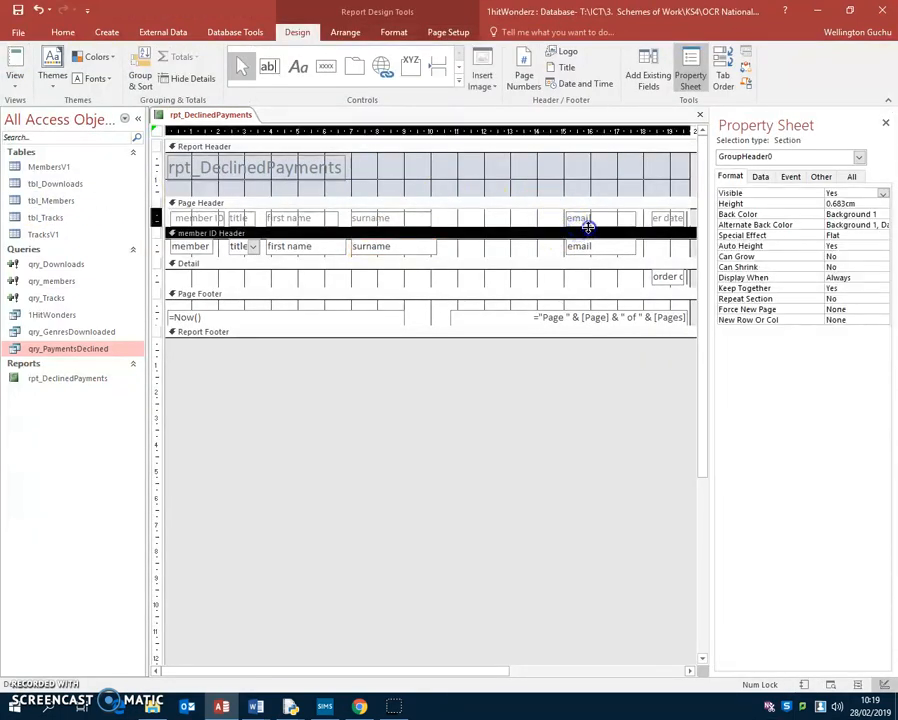
left_click(591, 220)
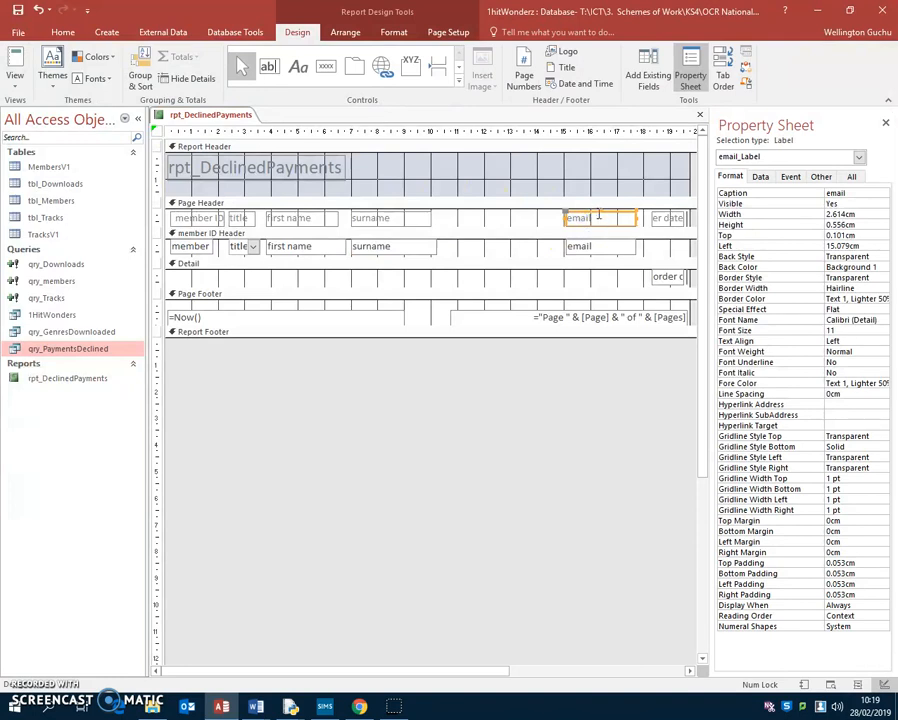
left_click_drag(605, 215, 483, 211)
left_click_drag(605, 258, 483, 252)
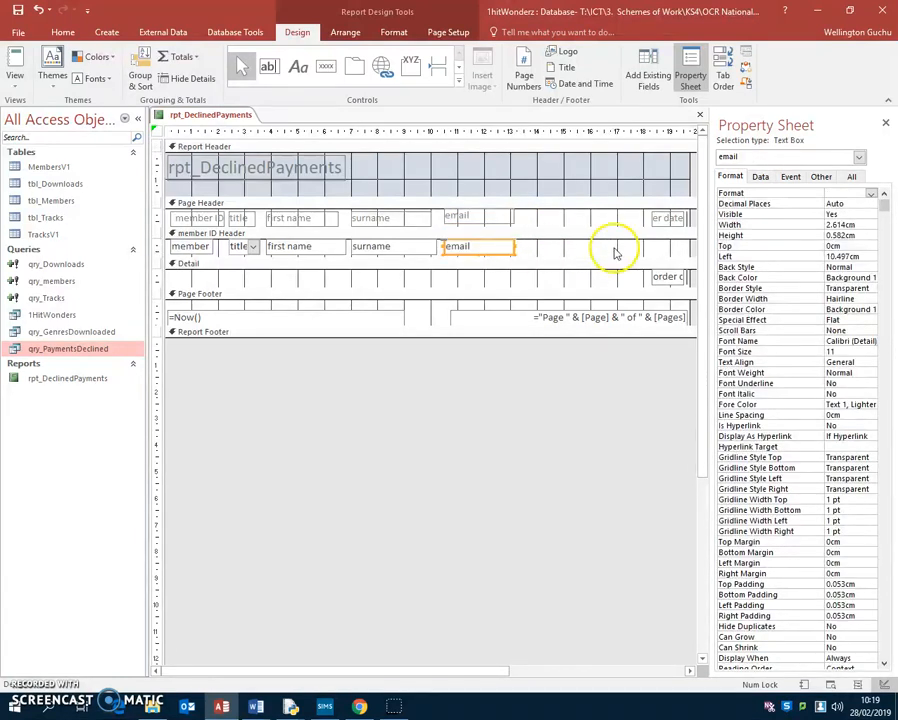
- Move the order date label and text box closer to email, with the label about 2.7 cm wide and the text box about 15 cm from the left edge
left_click(653, 219)
left_click_drag(653, 222, 607, 227)
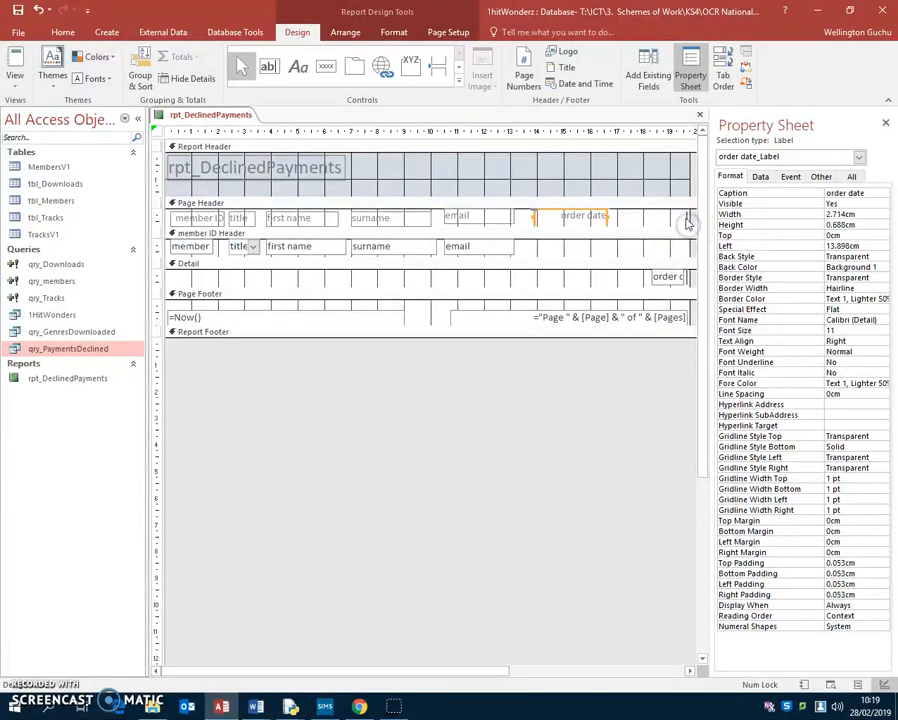
left_click(651, 279)
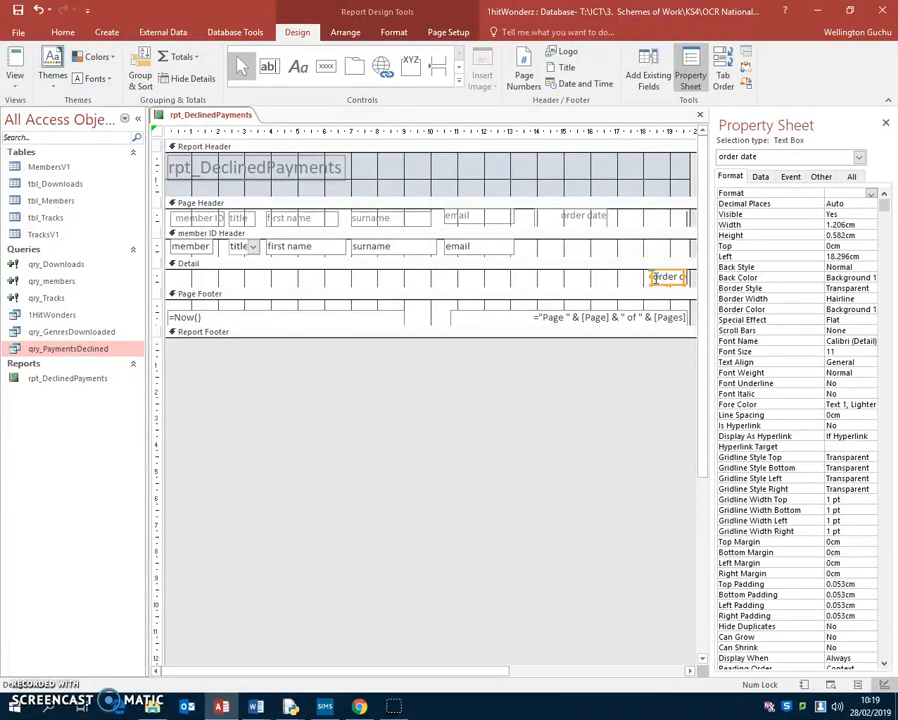
left_click_drag(668, 284, 572, 273)
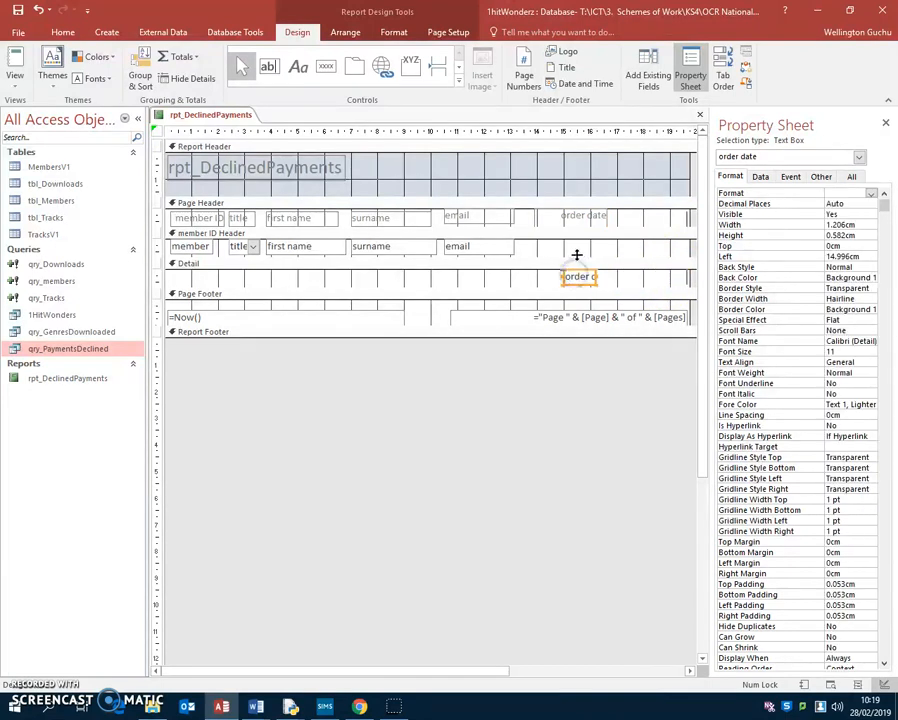
- Check the order date column in Report view and widen its text box to about 2.9 cm in Design view
left_click(15, 70)
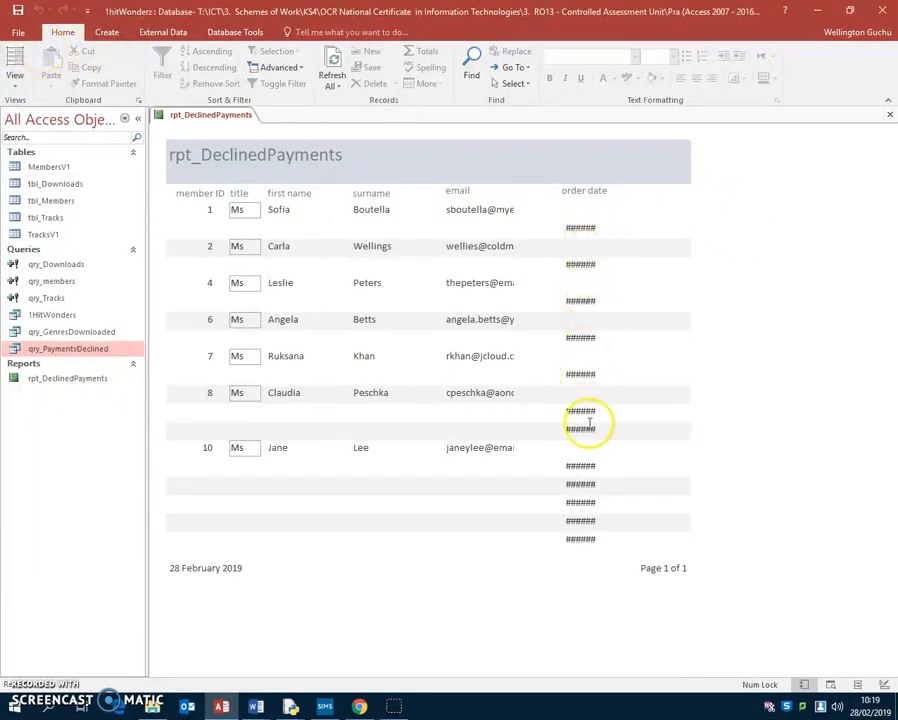
left_click(15, 78)
left_click(22, 200)
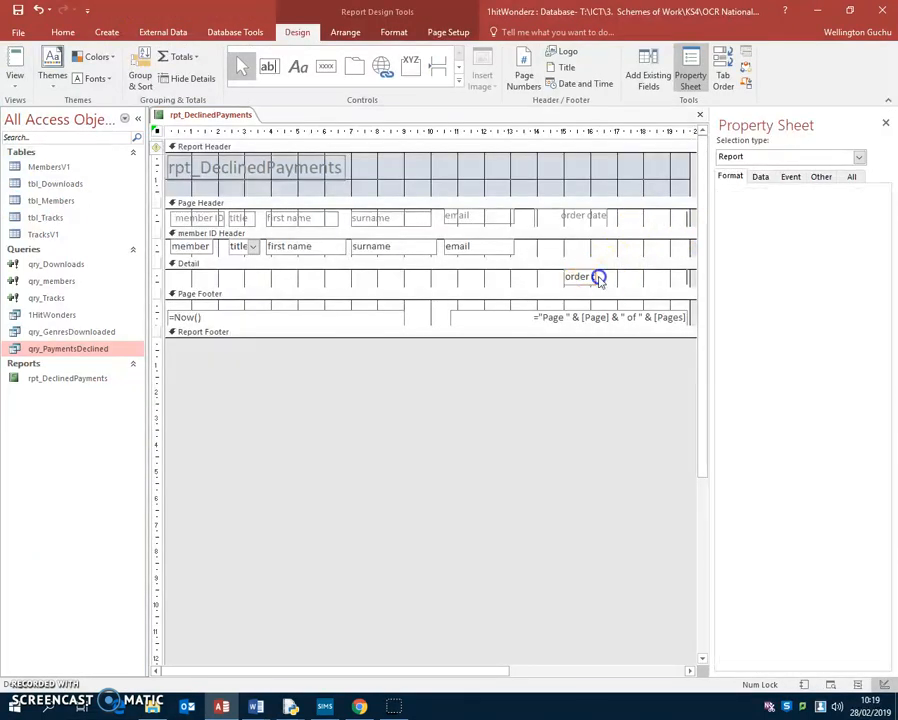
left_click(598, 278)
left_click(594, 283)
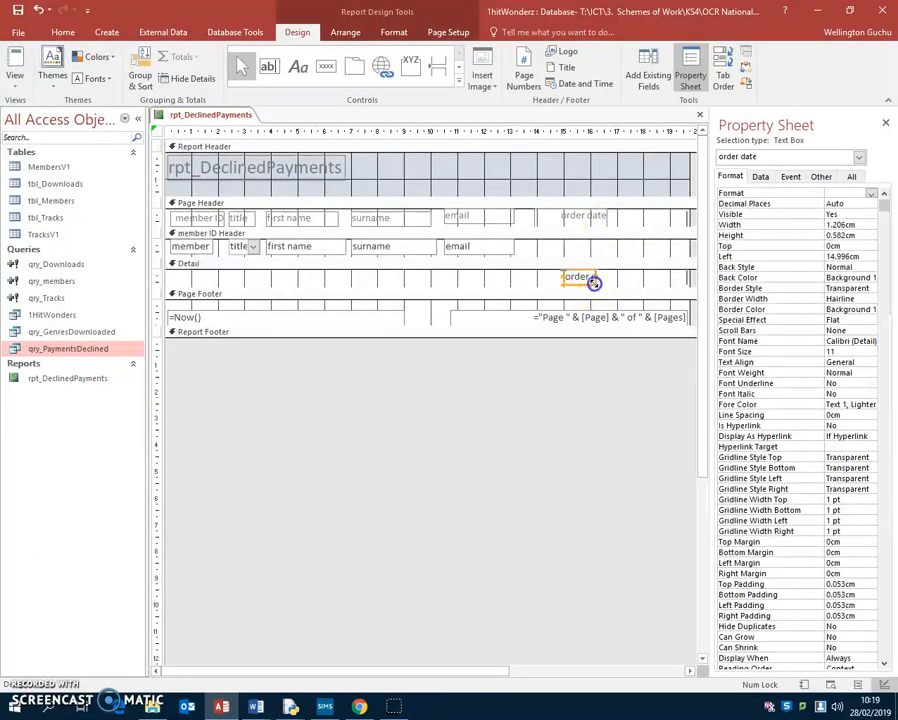
left_click_drag(597, 276, 641, 278)
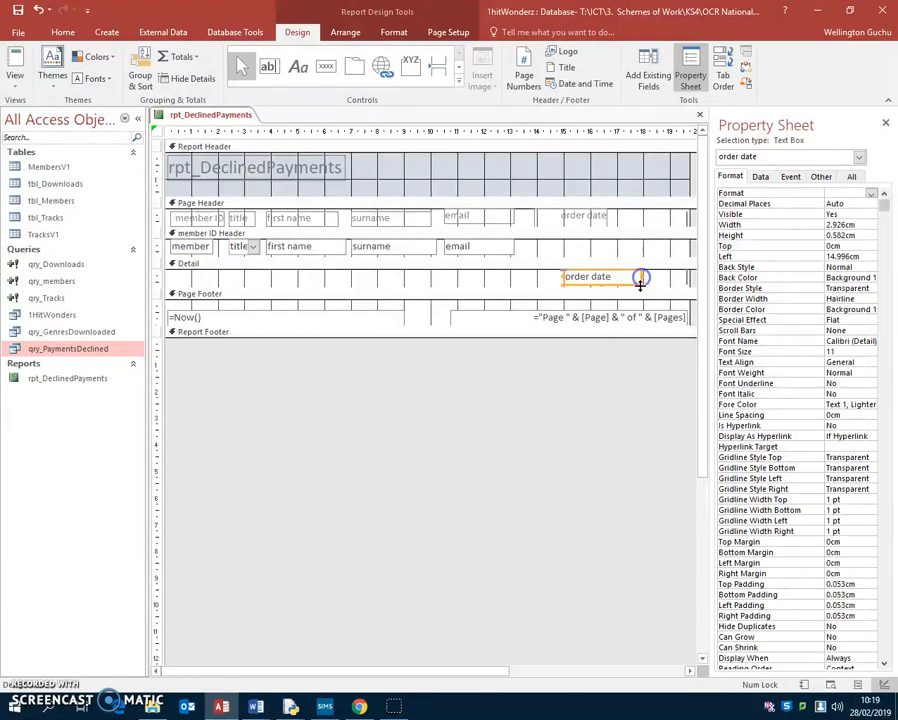
- Check the order dates and the report heading in Report view and return to Design view
left_click(14, 62)
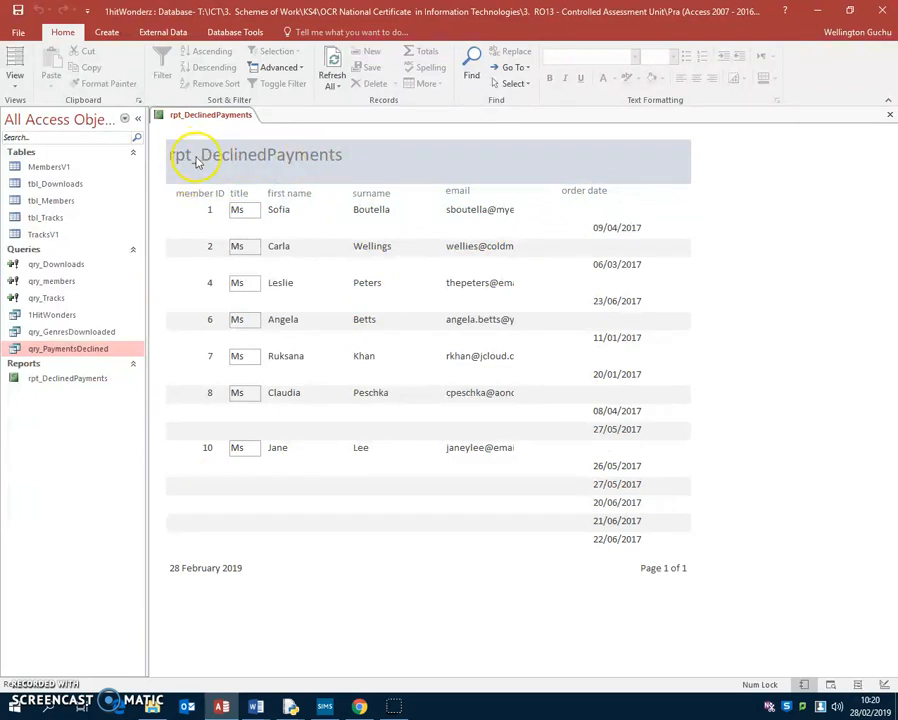
left_click(14, 82)
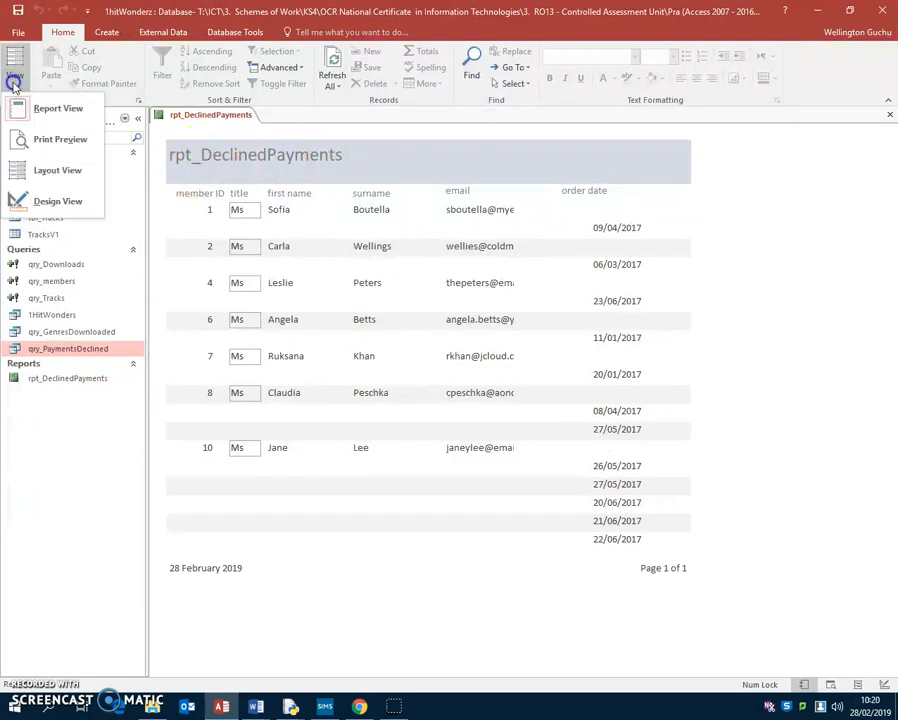
left_click(38, 206)
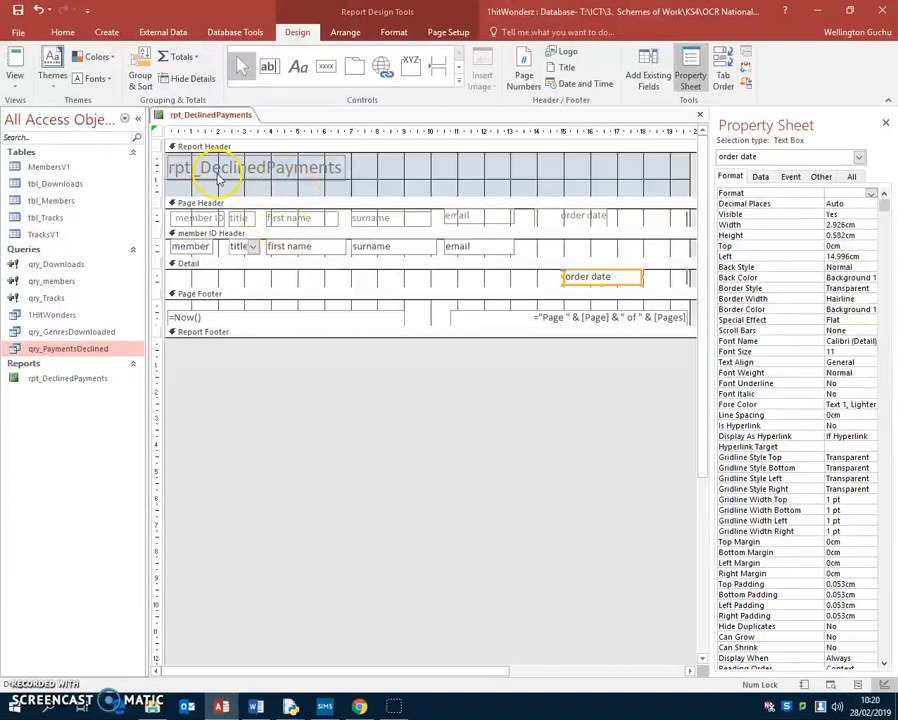
- Replace the rpt_ prefix of the report header title with "1HitWonders Online Store"
left_click(205, 168)
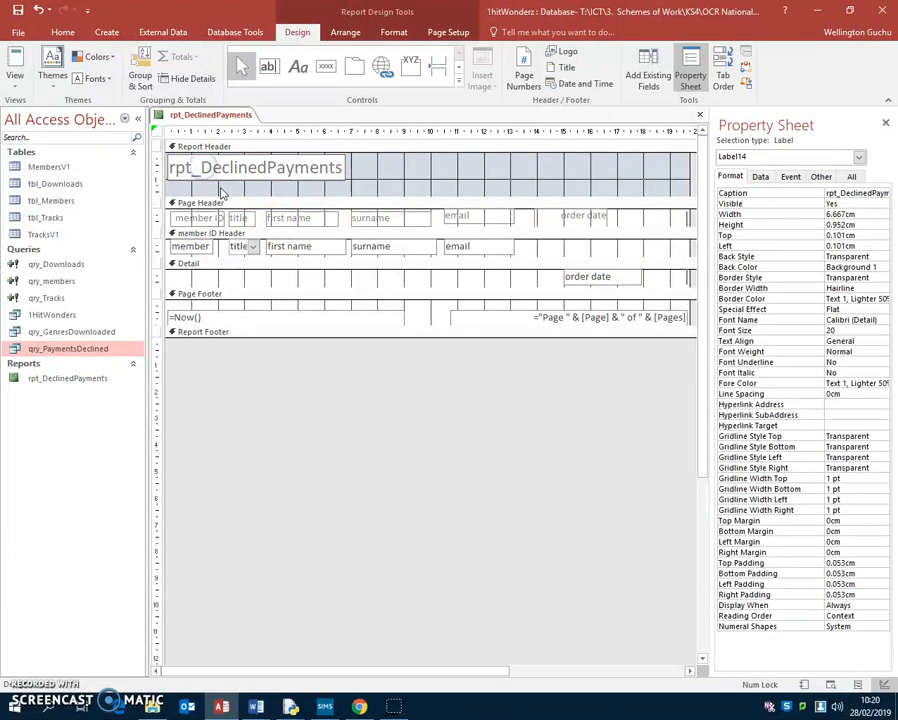
key("BackSpace")
key("BackSpace")
key("BackSpace")
key("BackSpace")
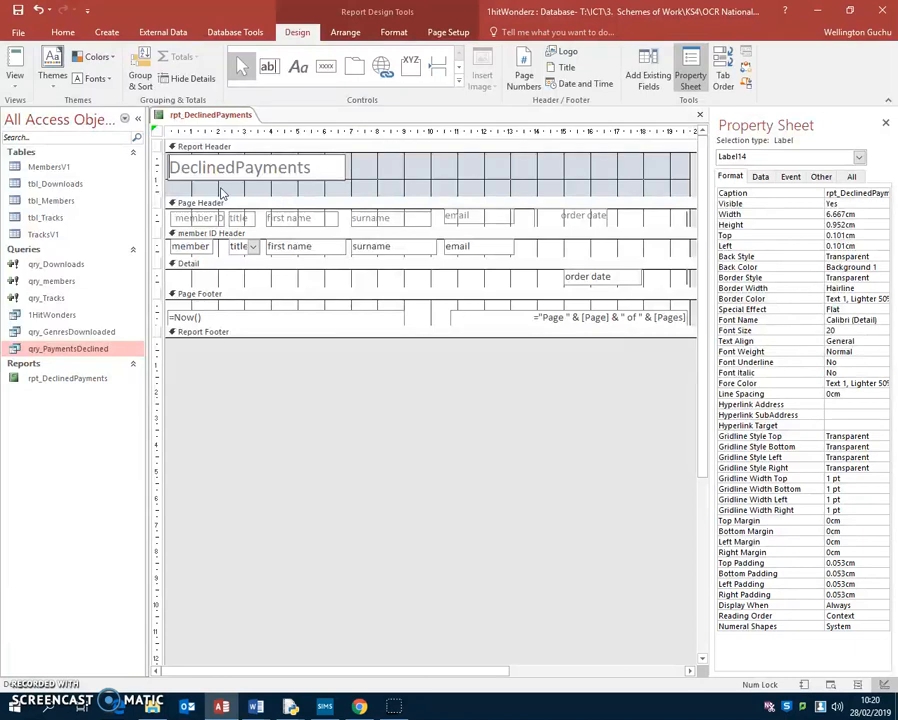
type("1")
type("HitWo")
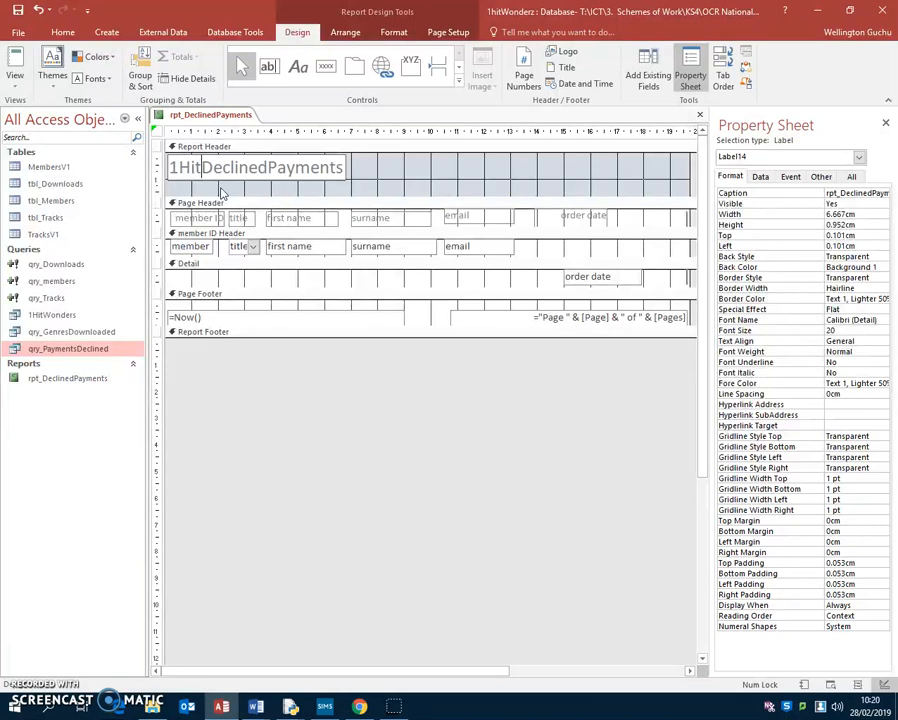
type("nders")
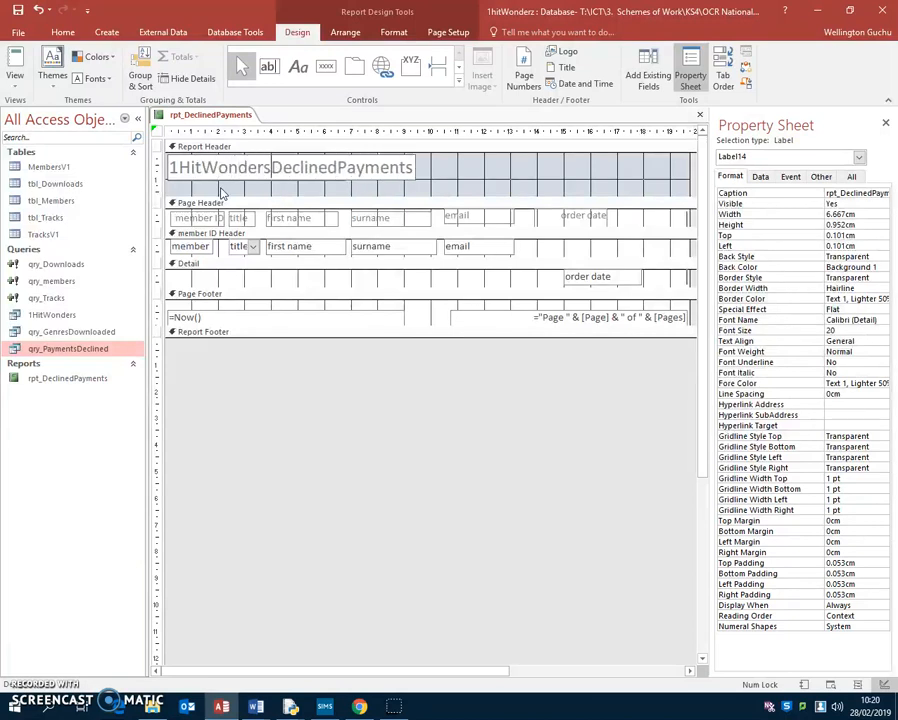
type(" Online St")
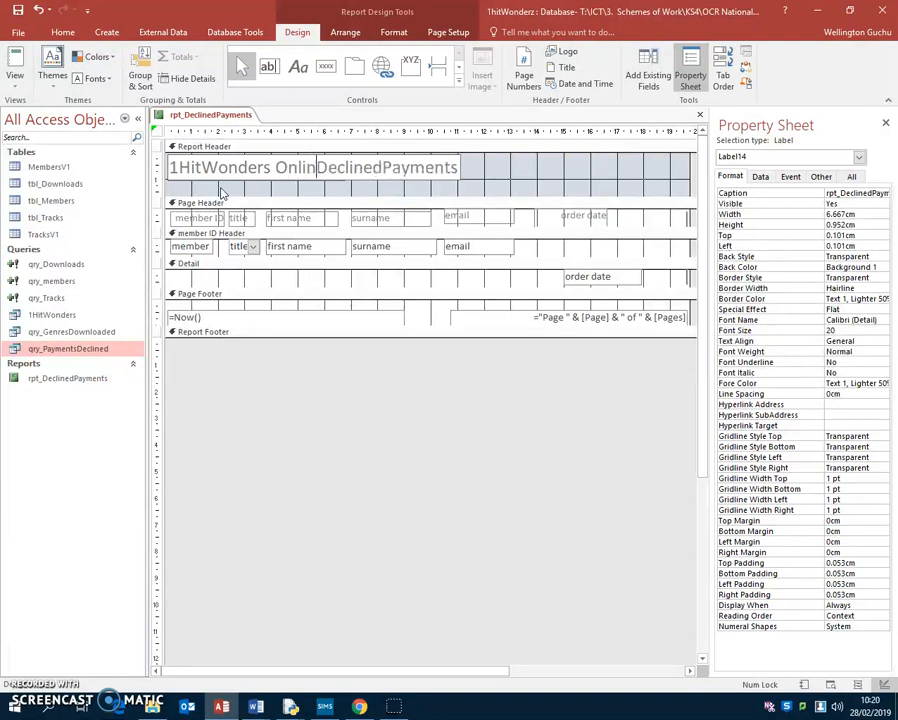
type("ore")
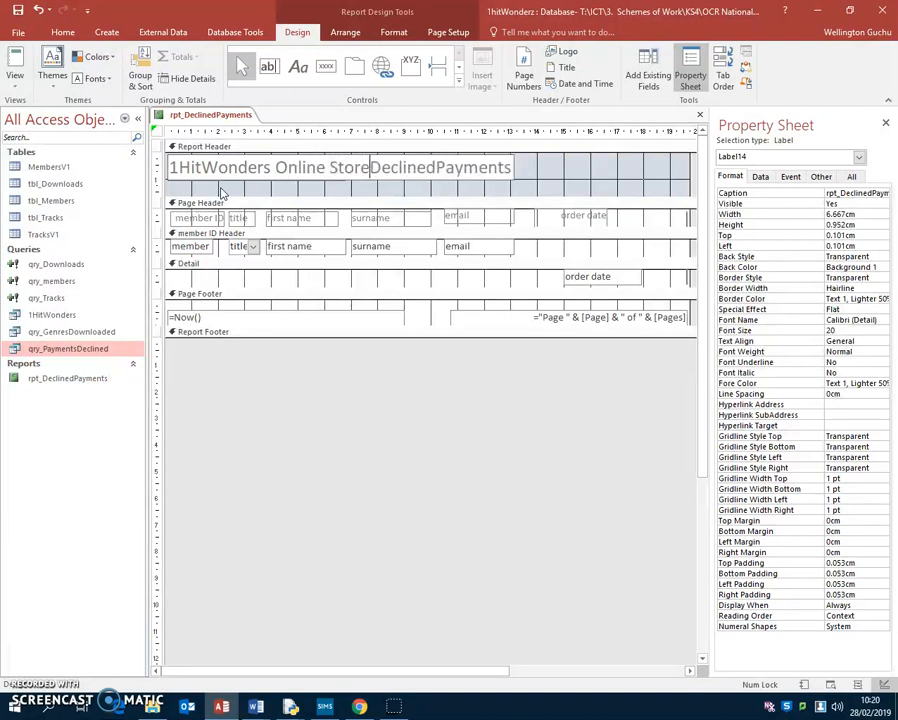
- Insert the word "Music" before "Store" in the report header title and commit the text
left_click(329, 167)
type("Musi")
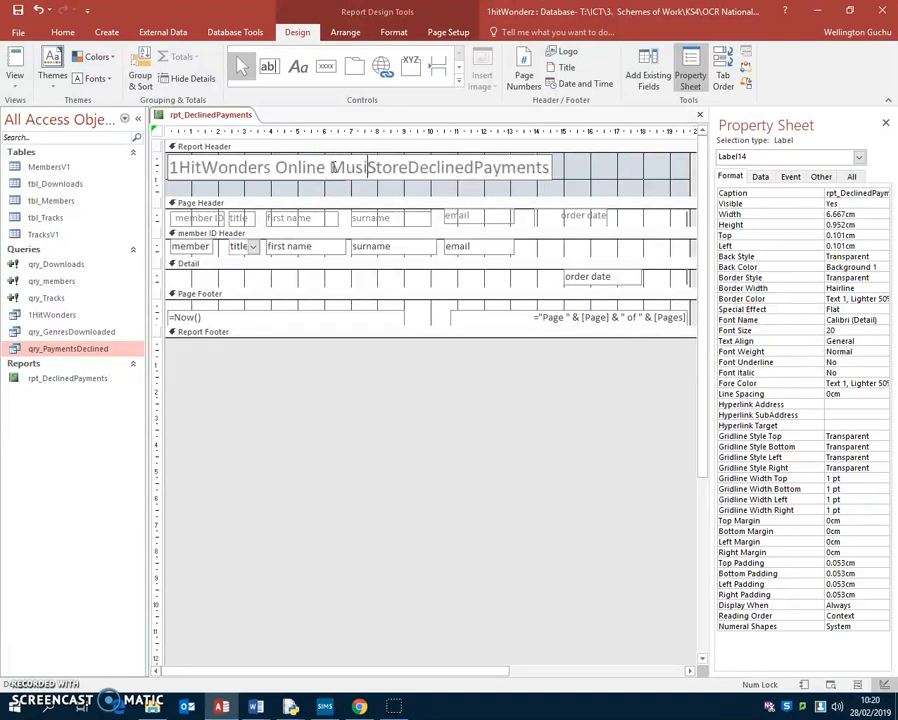
type("c")
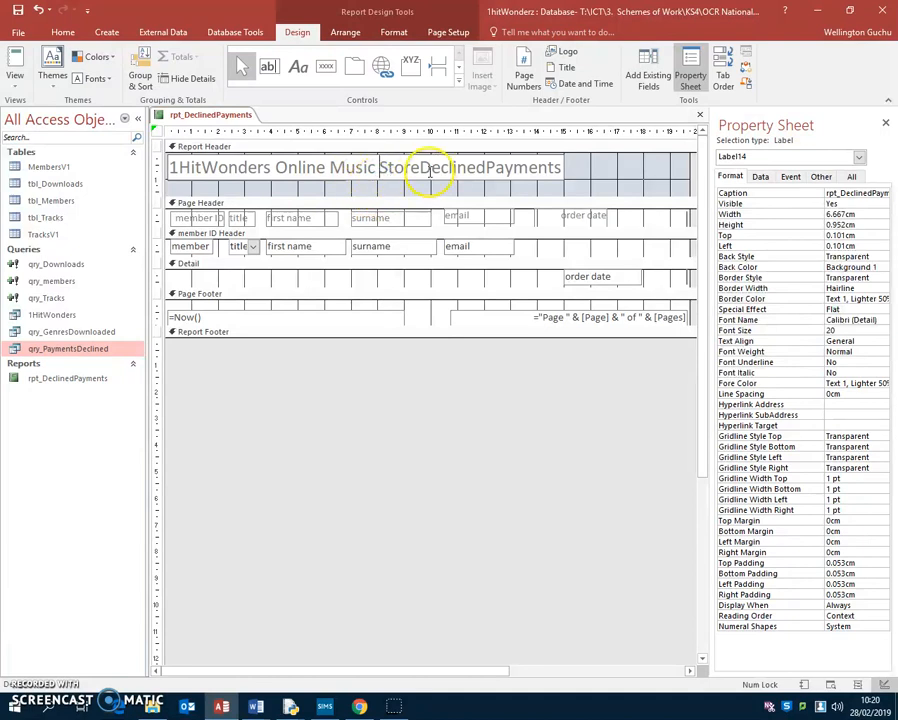
key("Return")
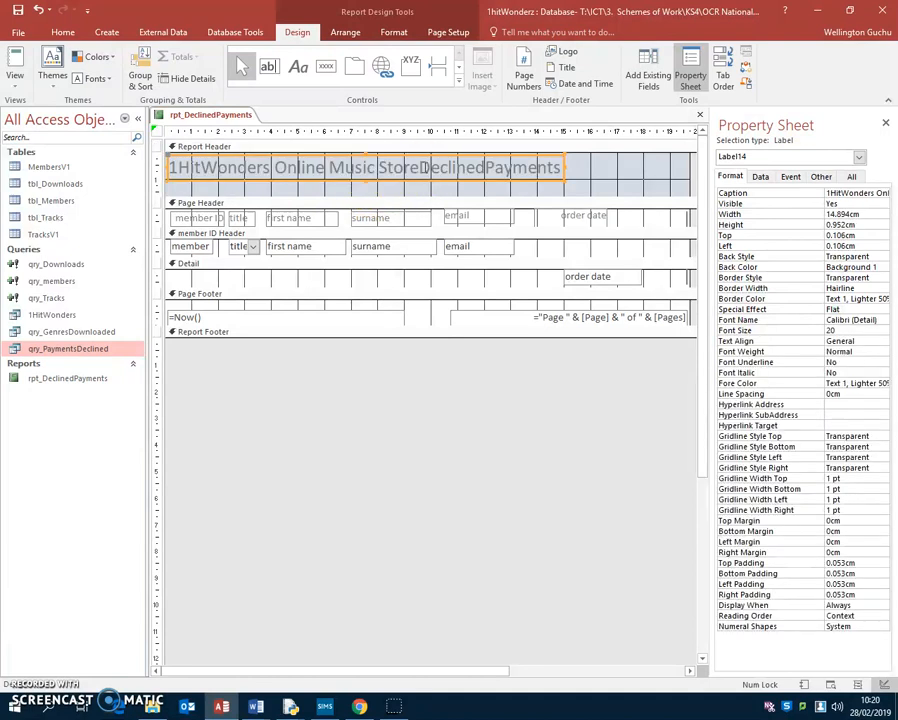
- Try to break the report header title onto a second line before DeclinedPayments
left_click(424, 169)
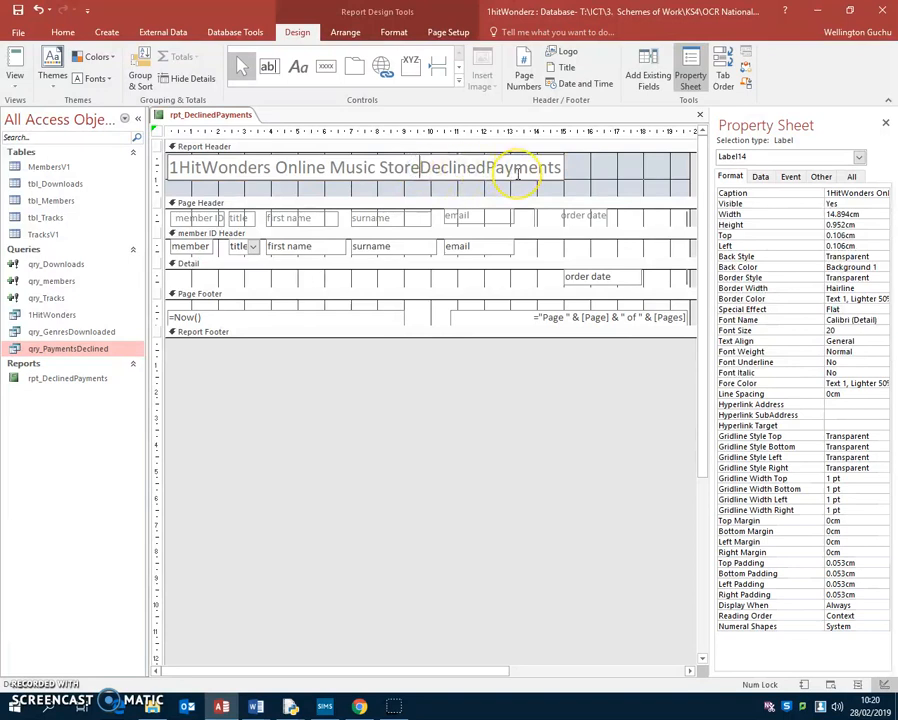
key("ctrl+Return")
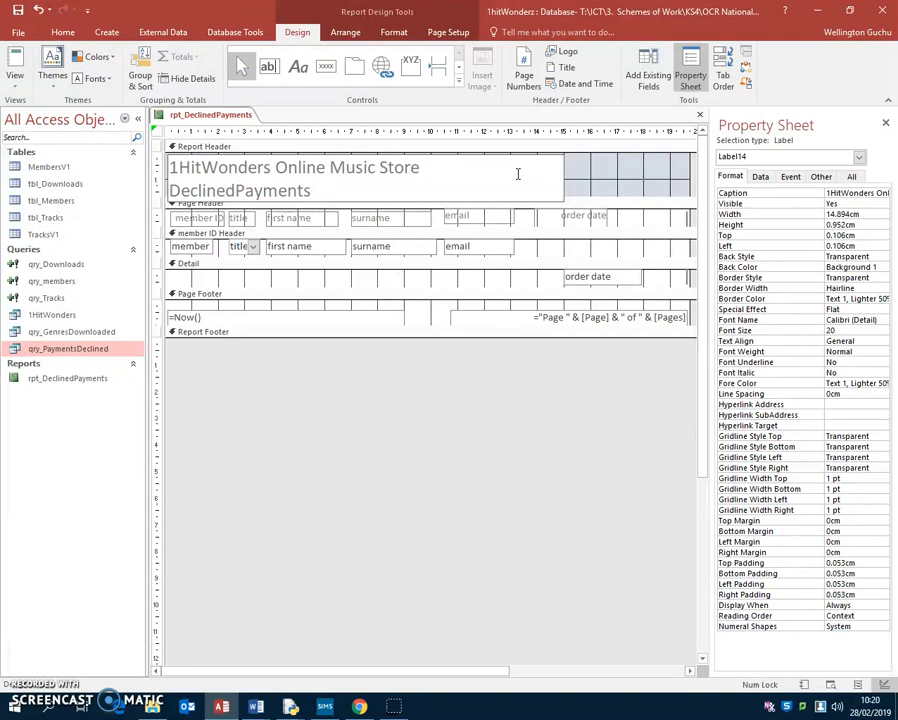
key("BackSpace")
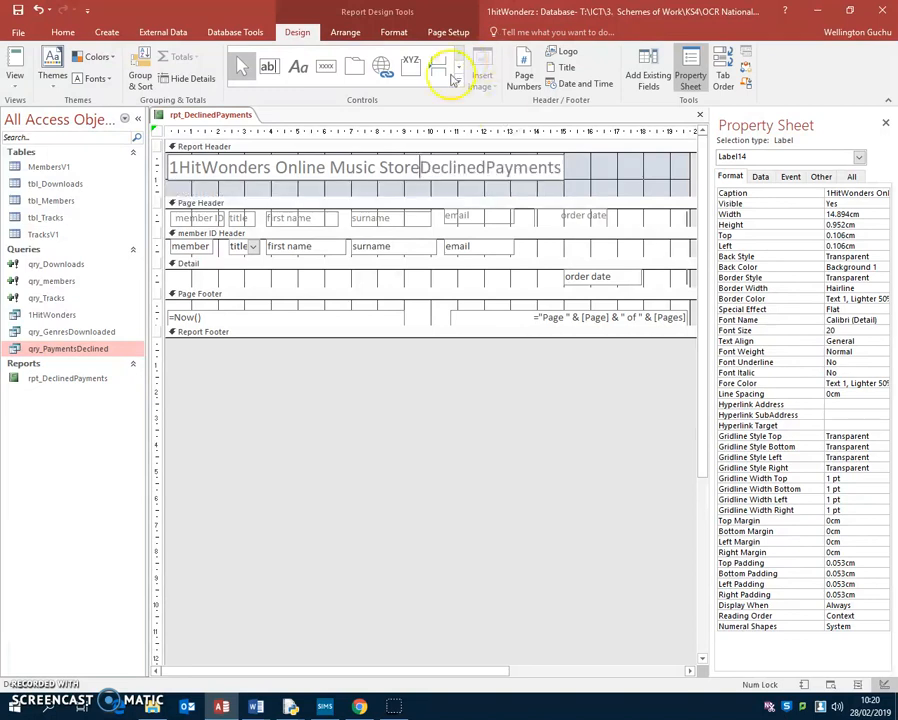
- Put DeclinedPayments on its own second line in the report header title, below "1HitWonders Online Music Store"
left_click_drag(426, 171, 568, 171)
left_click(518, 172)
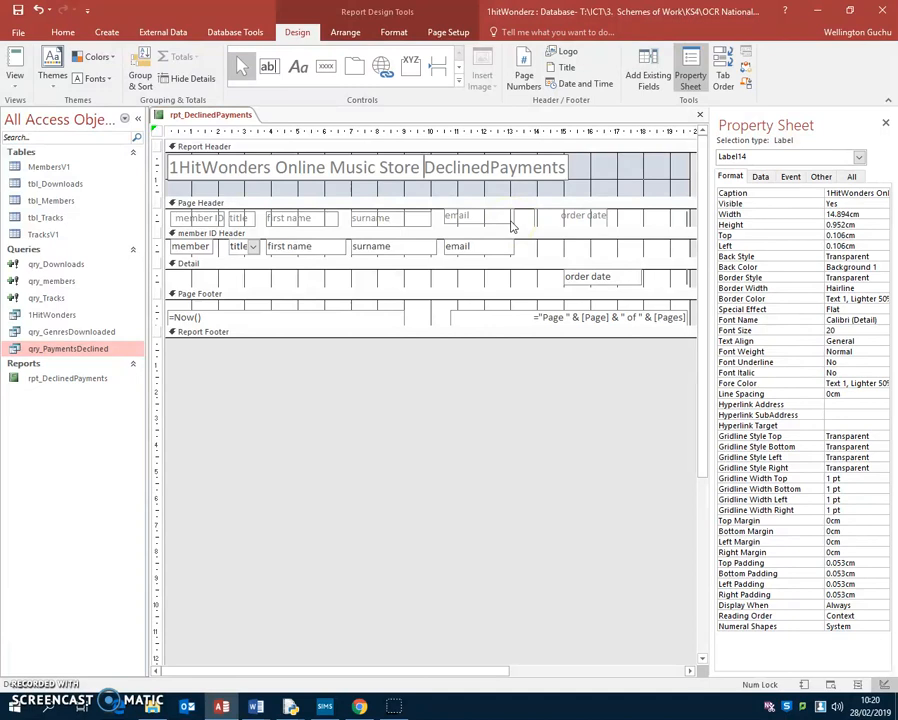
key("ctrl+Return")
left_click_drag(322, 195, 170, 162)
left_click(392, 182)
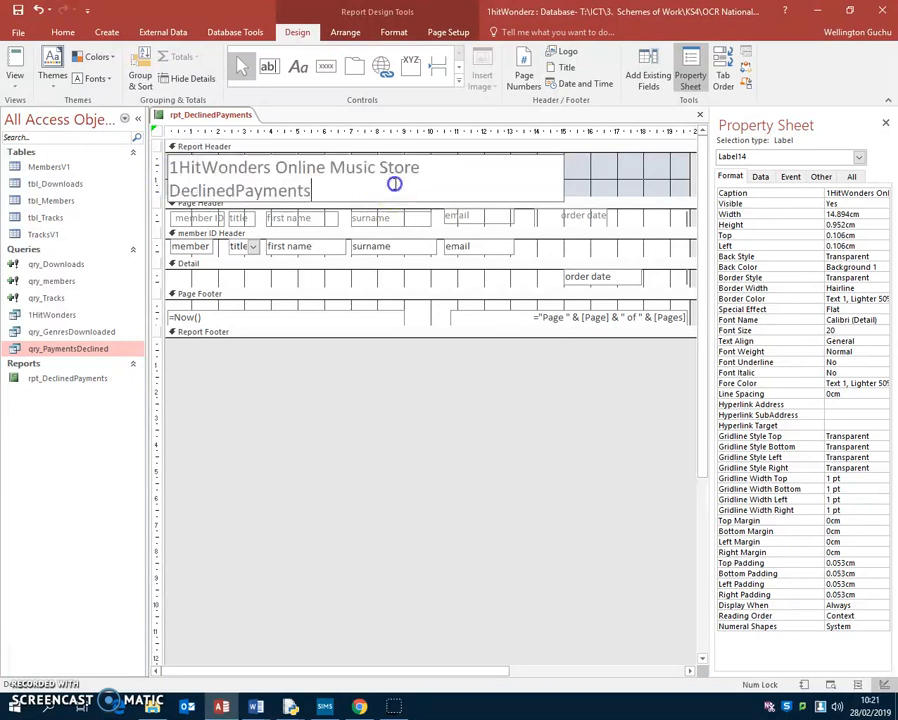
- Commit the two-line report header title and set its text alignment to Center
left_click_drag(325, 186, 173, 167)
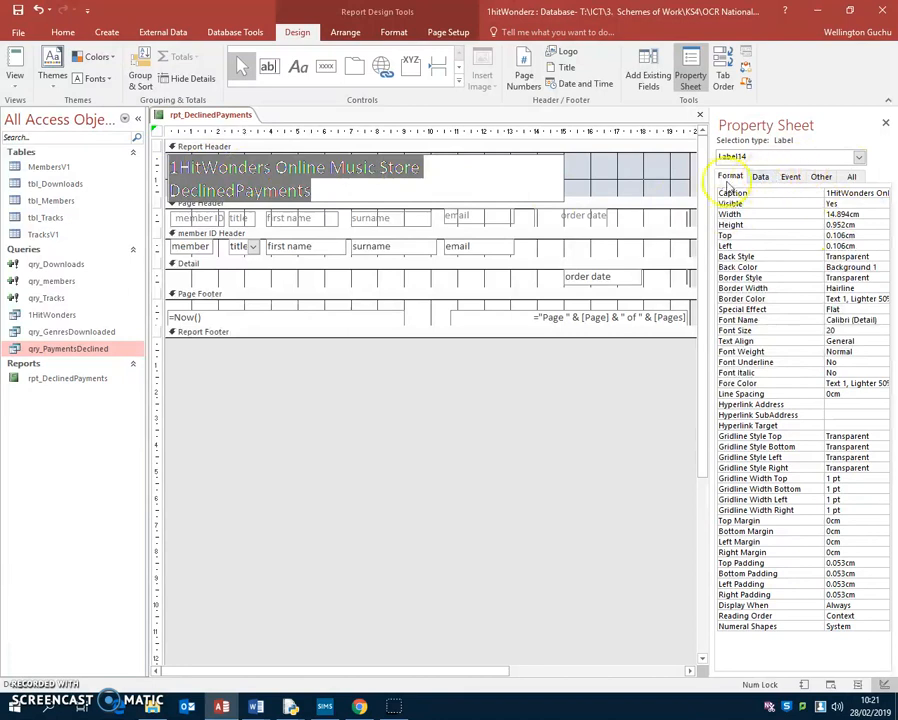
left_click(742, 338)
left_click(845, 341)
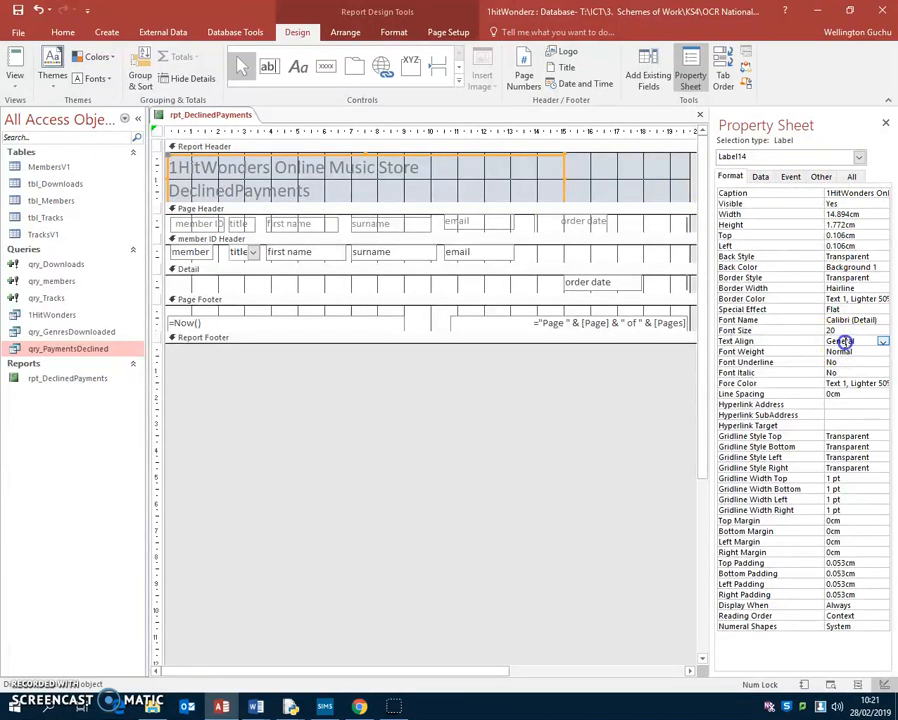
left_click(883, 342)
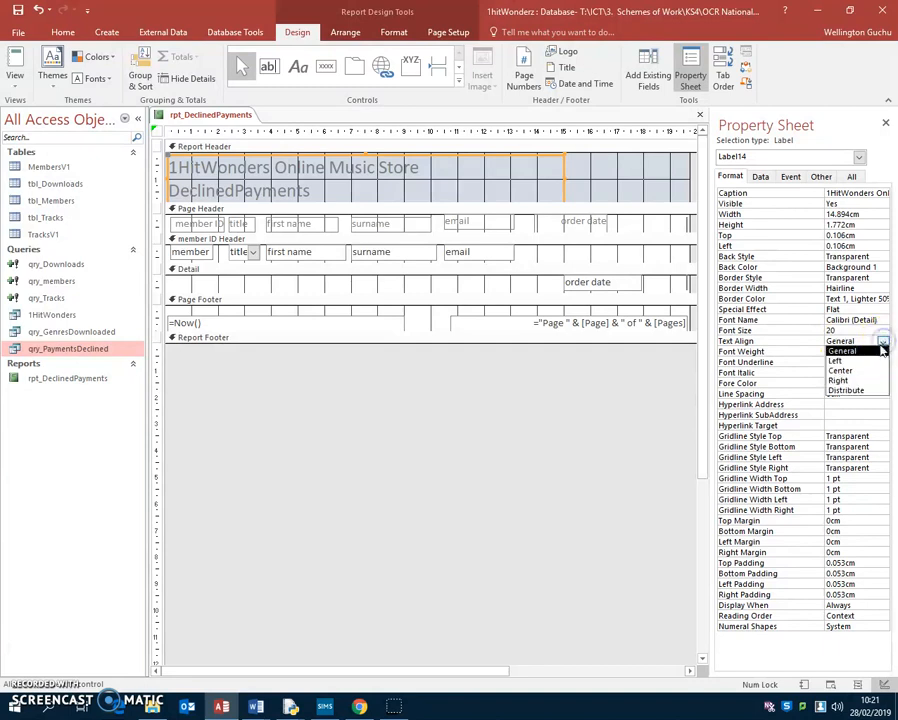
left_click(843, 371)
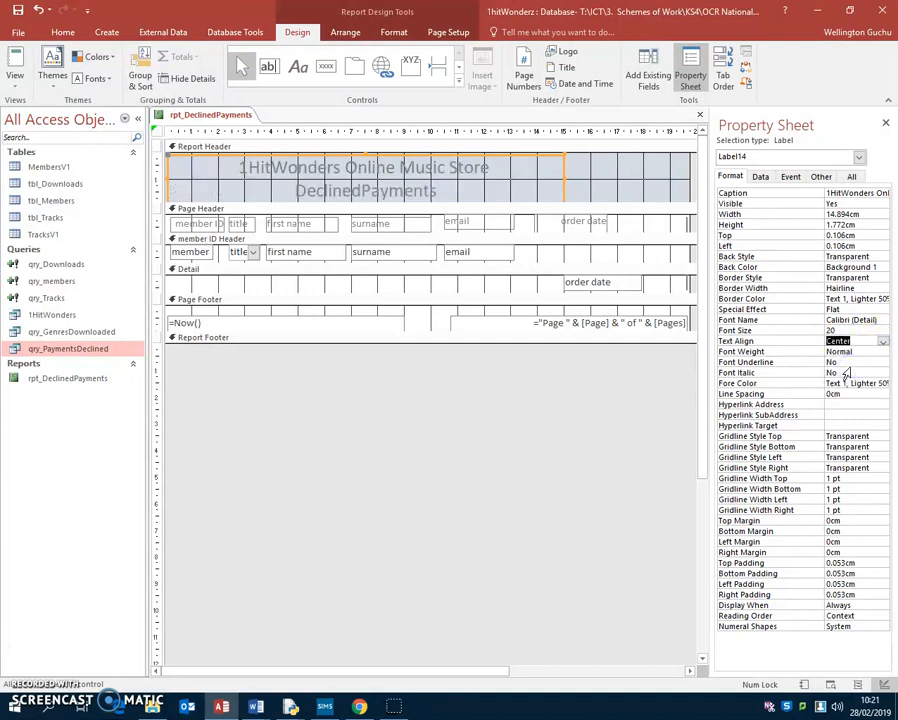
- Set the font weight of the report header title to Extra Bold
left_click(440, 190)
left_click_drag(440, 190, 225, 167)
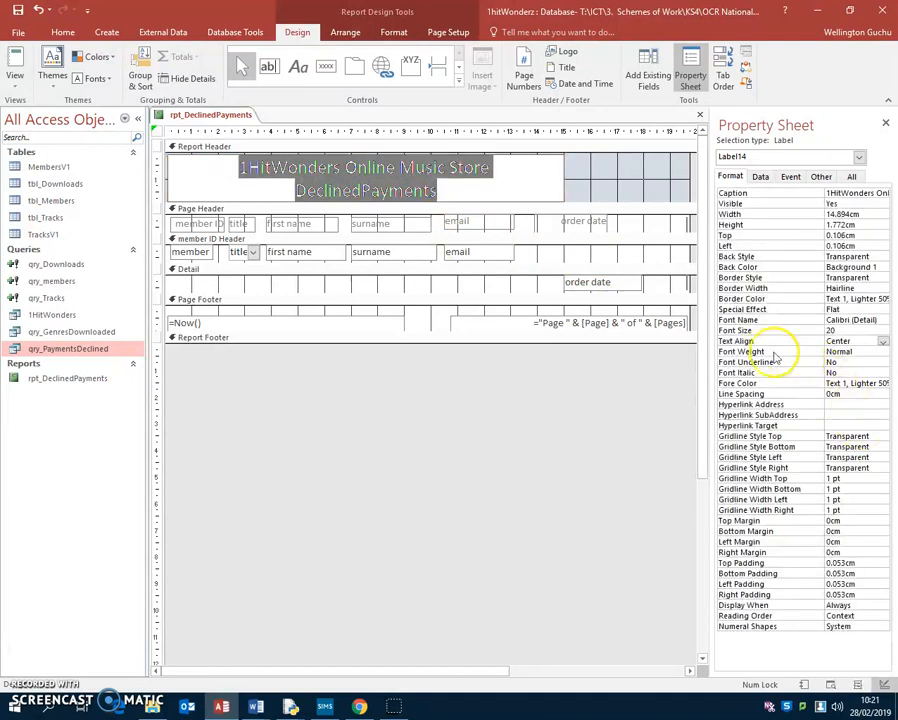
left_click(851, 351)
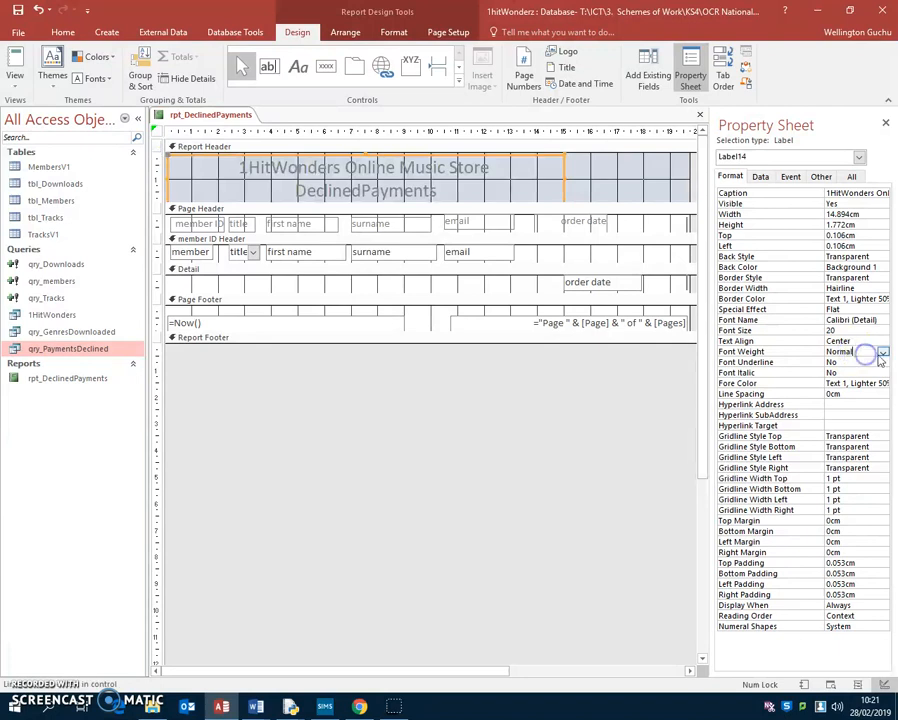
left_click(883, 353)
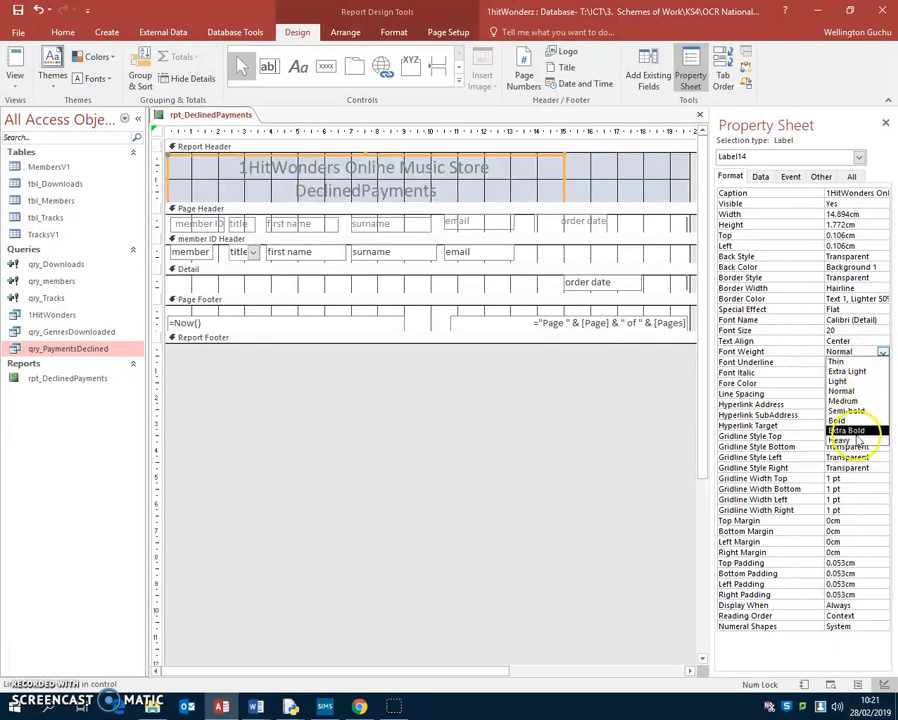
left_click(857, 431)
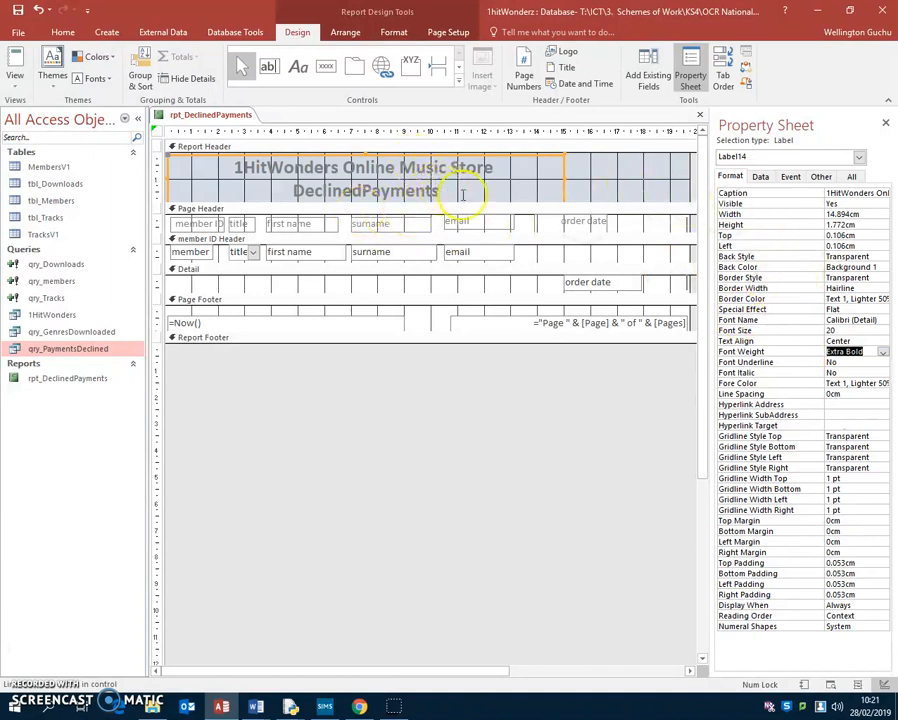
- Set the report header title's font size to 24 and make the header section and title label tall enough, about 2.4 cm, for both lines
left_click(833, 331)
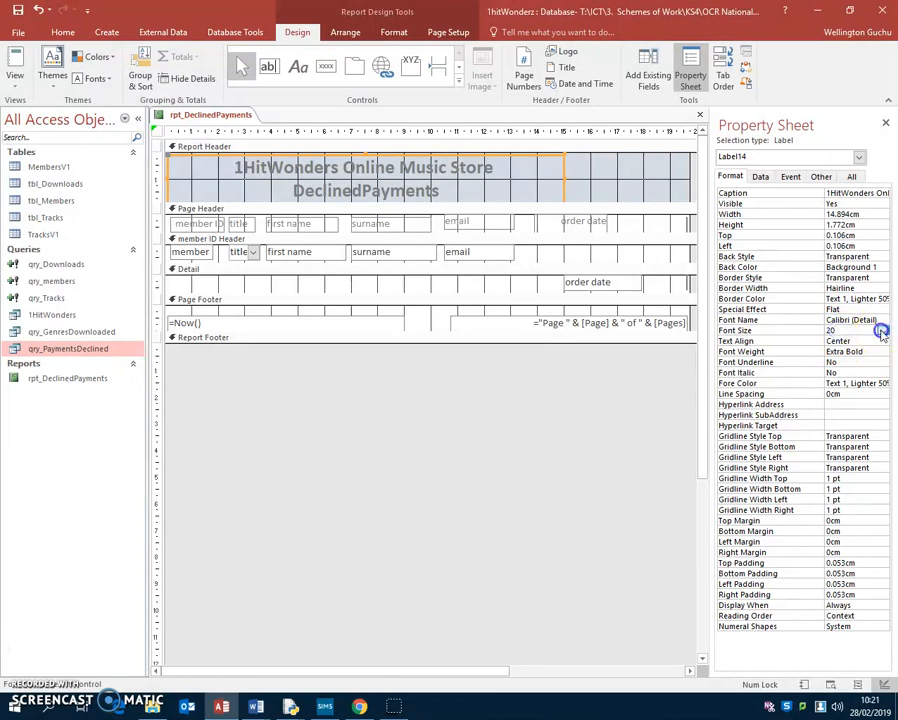
left_click(882, 331)
left_click(841, 437)
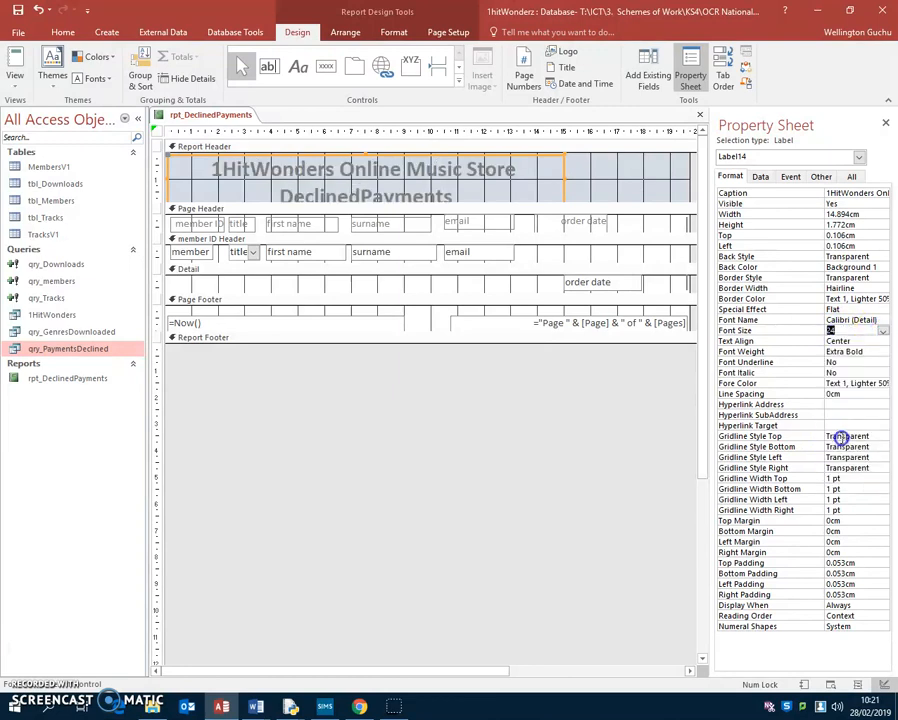
left_click(475, 201)
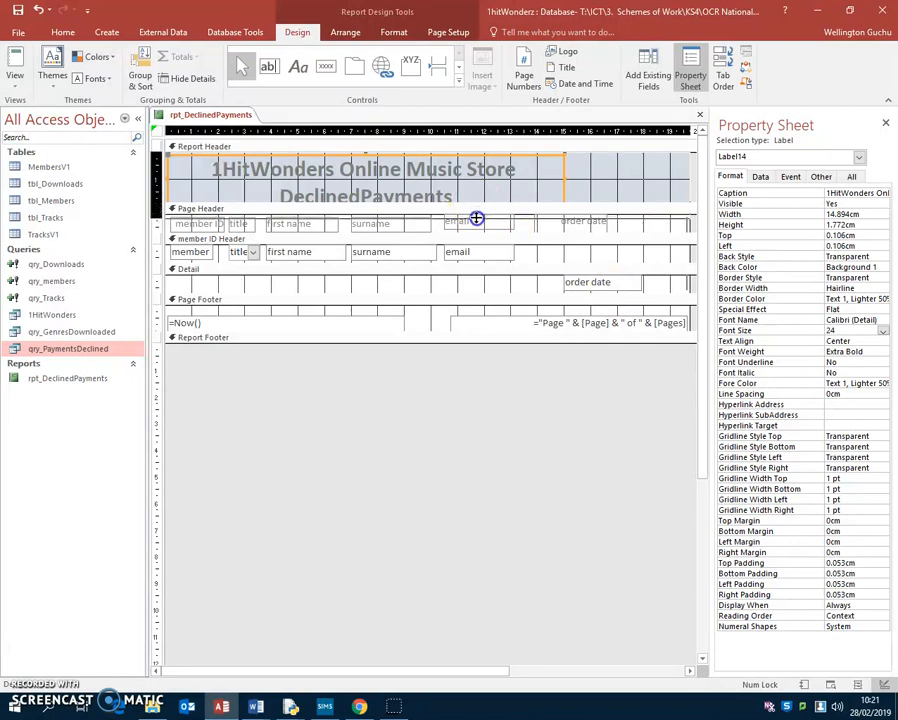
left_click_drag(476, 218, 476, 217)
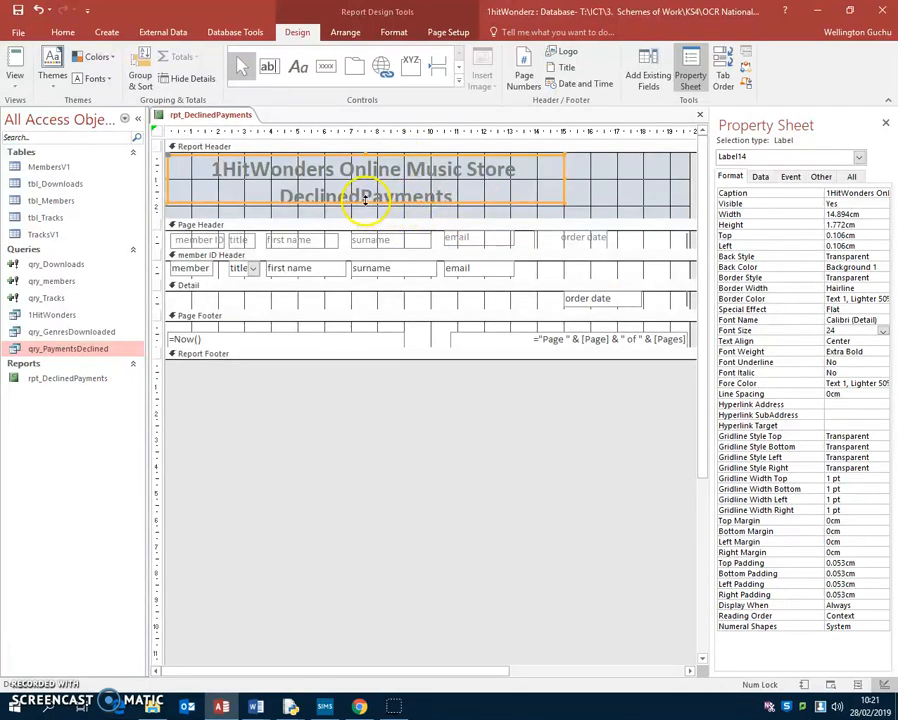
left_click_drag(366, 200, 370, 216)
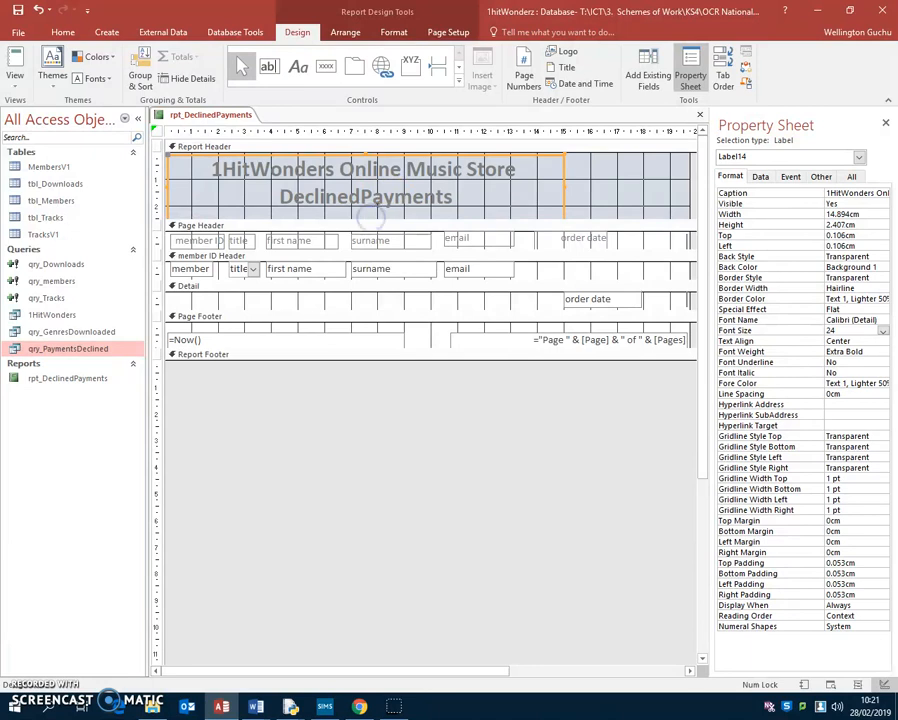
- Set the fore color of the report header title to the standard red #ED1C24
left_click(547, 206)
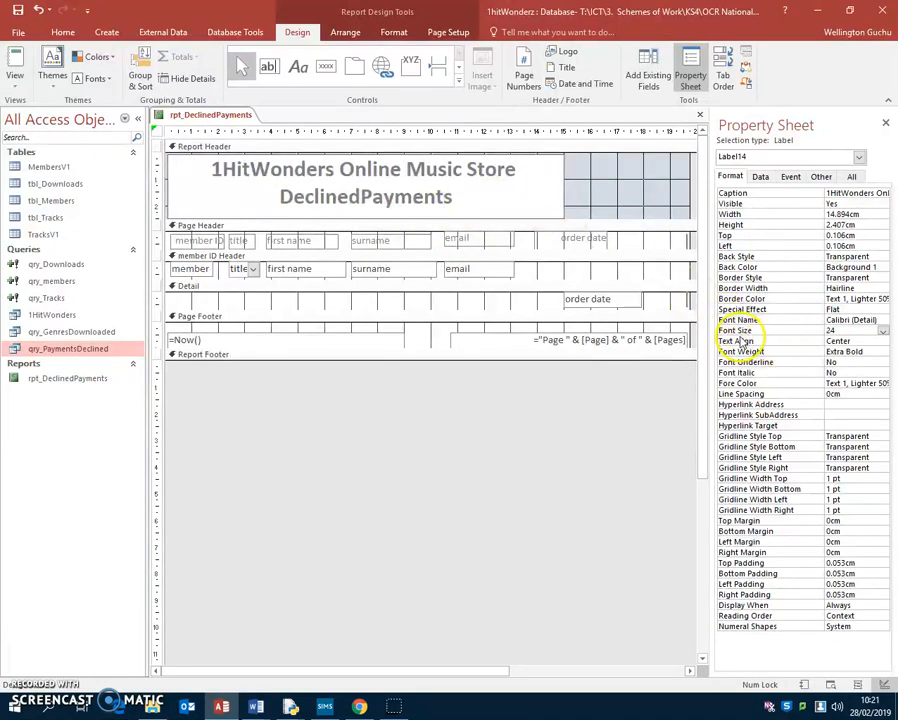
left_click(862, 383)
left_click(881, 383)
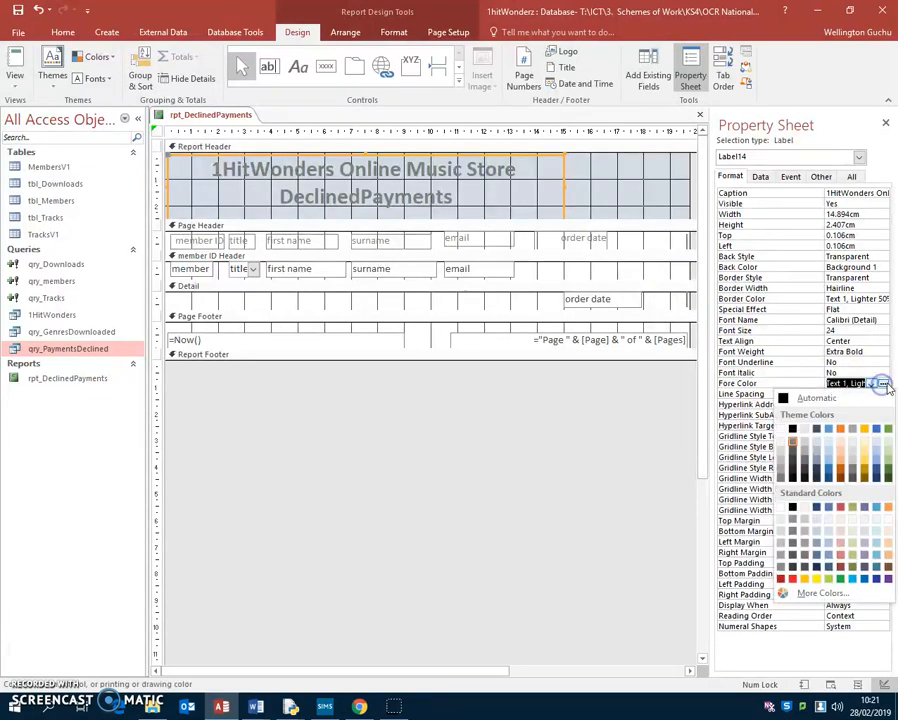
left_click(792, 579)
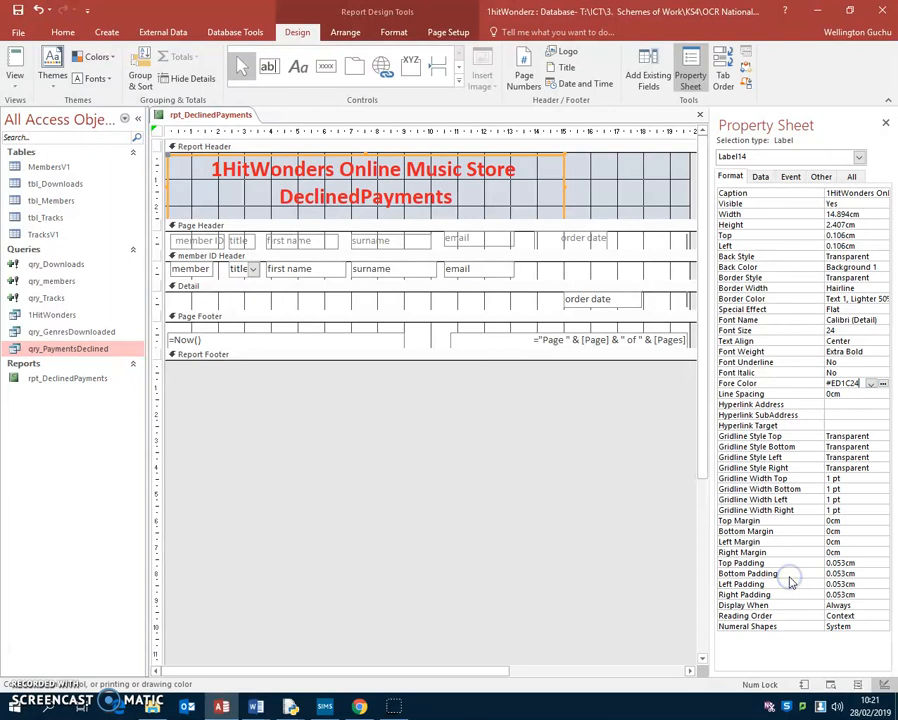
- Check the restyled heading and the email column in Report view and return to Design view
left_click(15, 66)
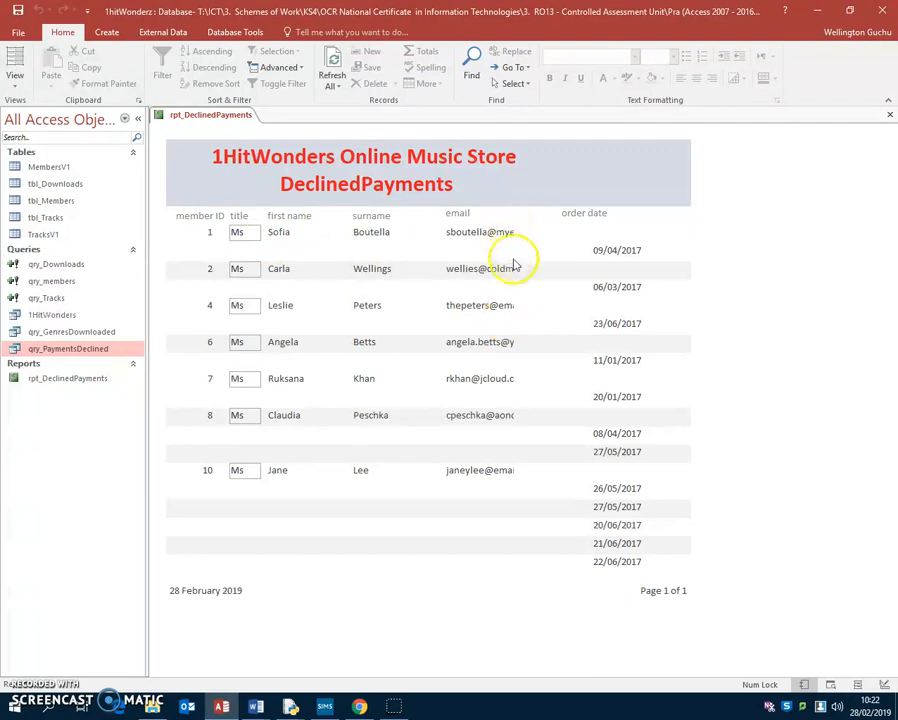
left_click(15, 72)
left_click(36, 201)
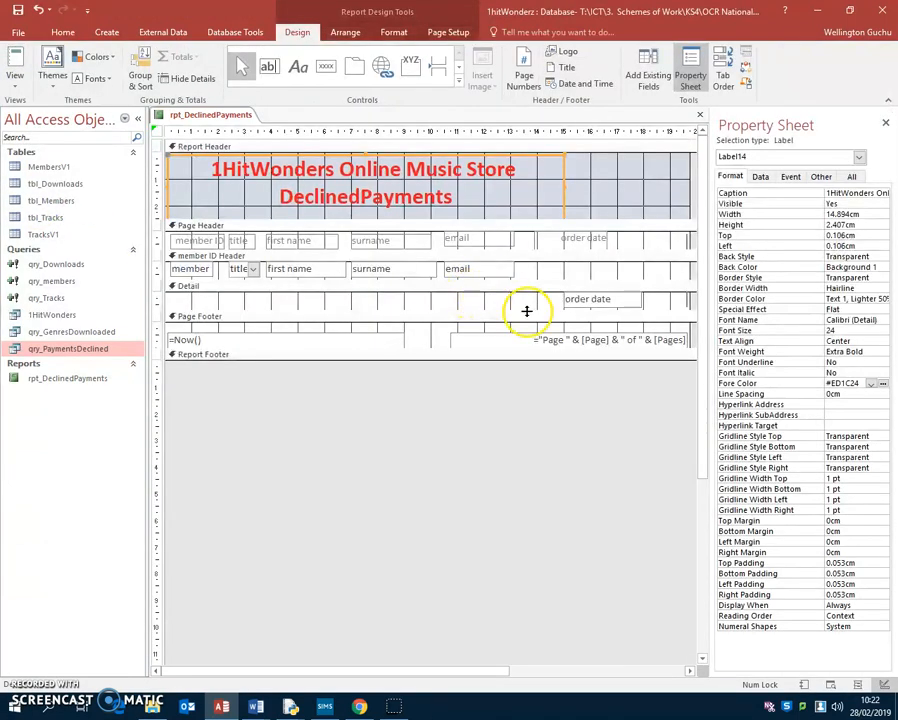
- Widen the email text box, and shift the order date label rightwards and its text box from Detail up into the member ID Header
left_click(513, 272)
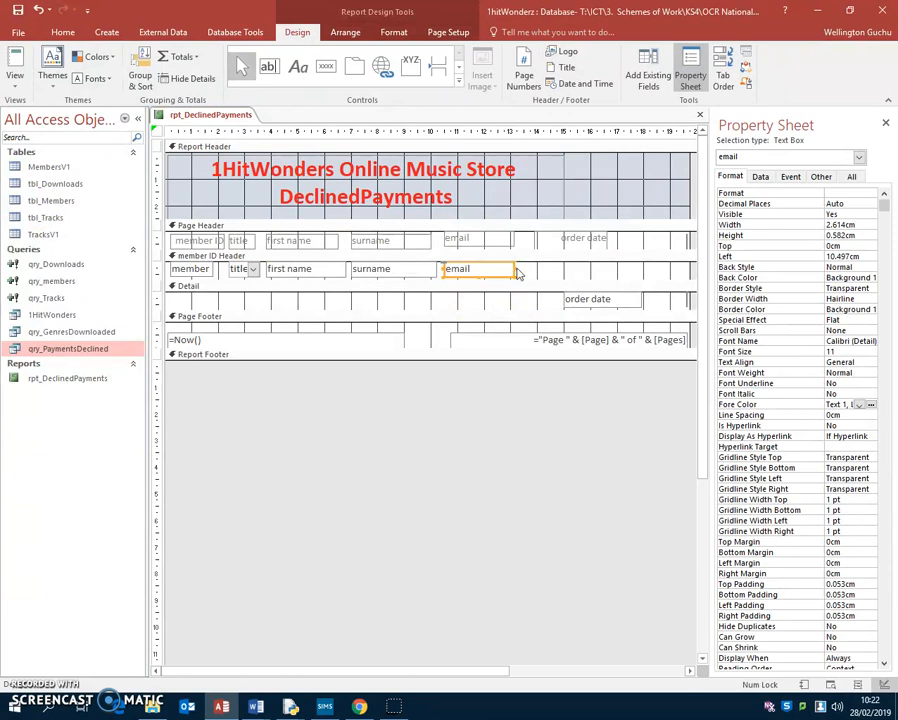
left_click_drag(513, 269, 609, 294)
left_click(592, 240)
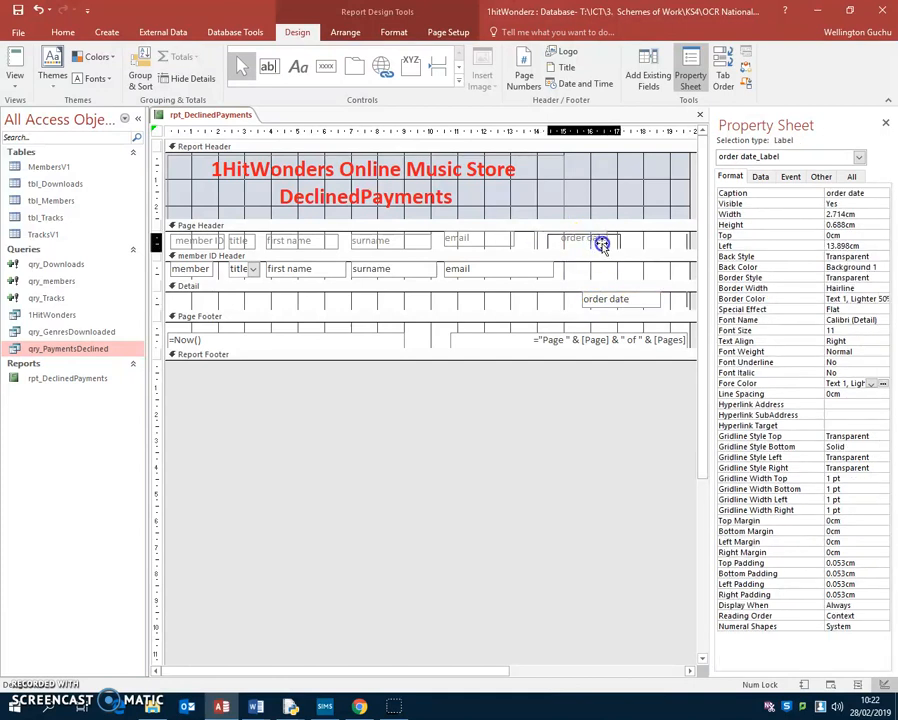
left_click_drag(622, 310, 621, 282)
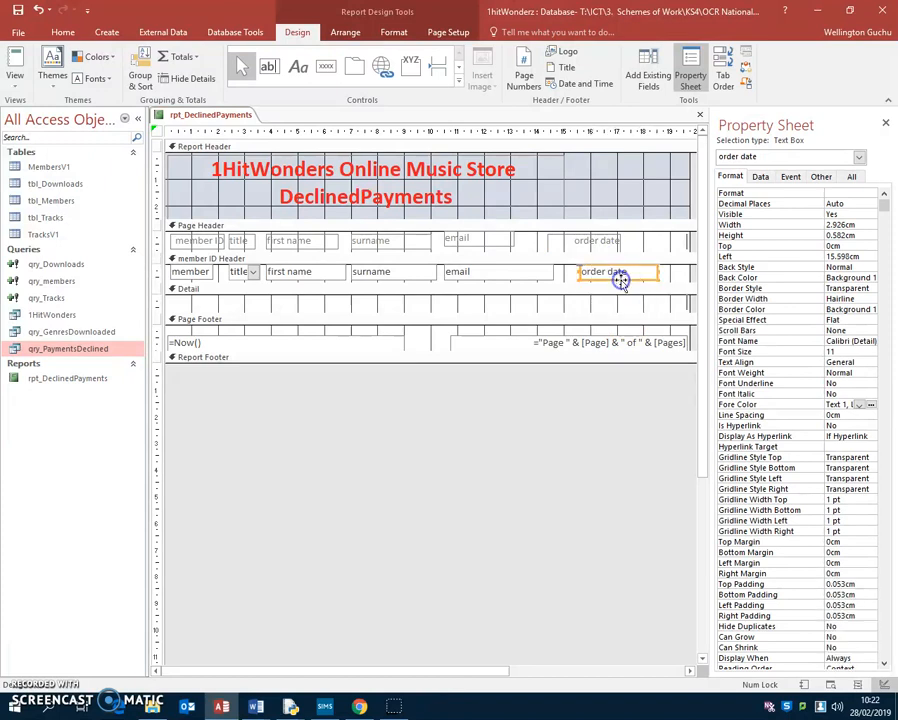
- Check the email and order date columns in Report view and go back to Design view
left_click(15, 60)
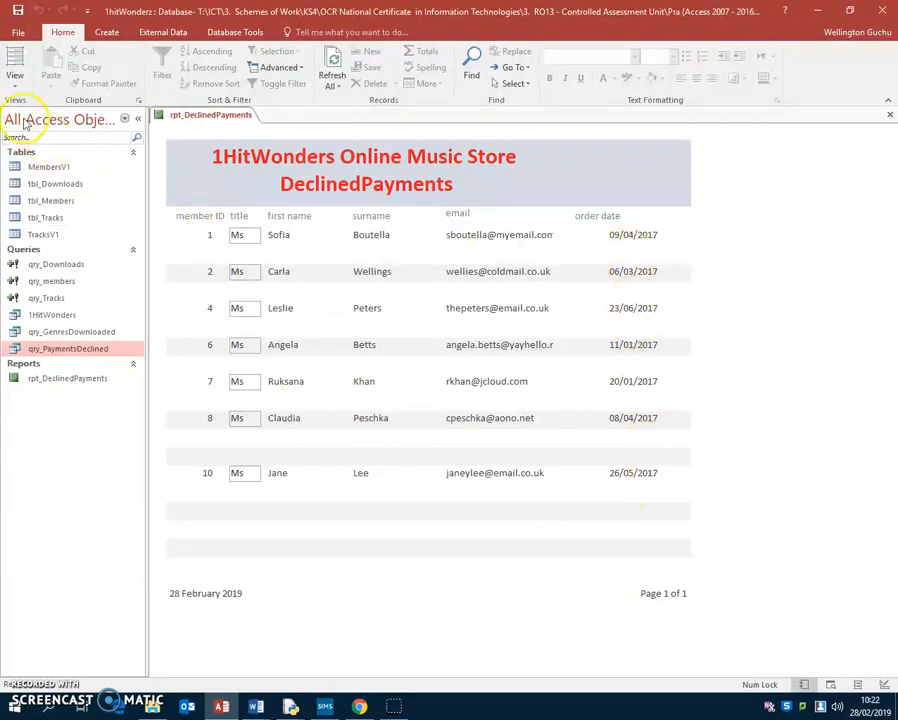
left_click(13, 88)
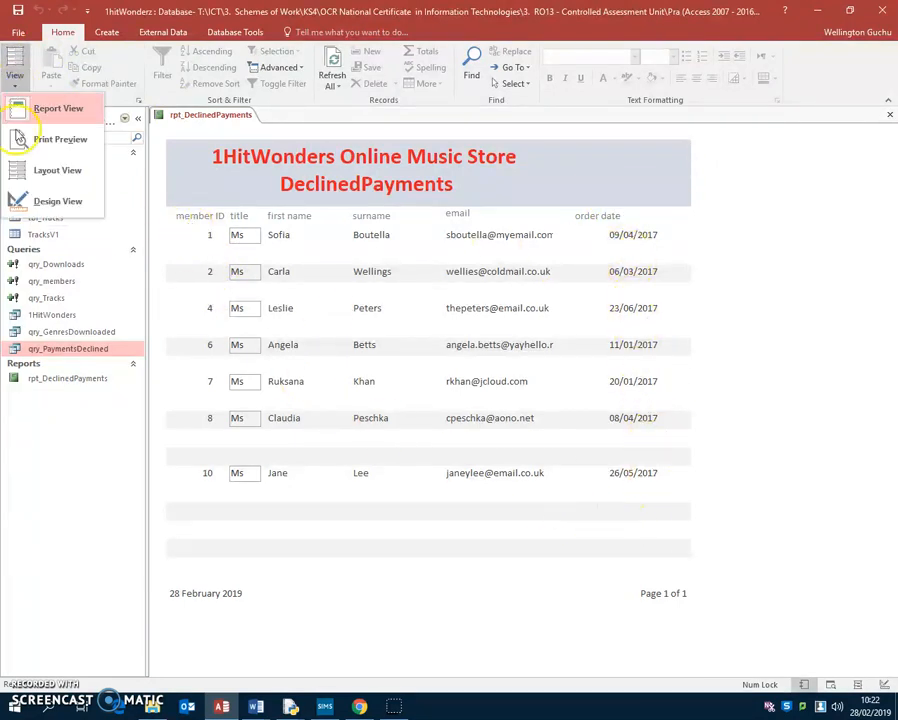
left_click(18, 200)
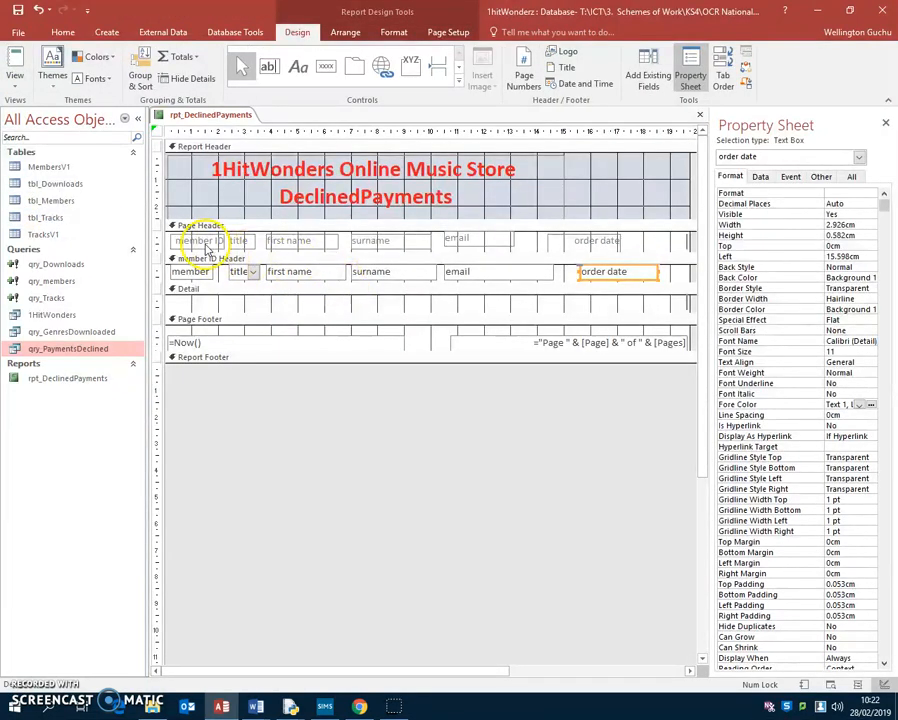
- Format the member ID label in the Page Header with fore color #ED1C24 and Extra Bold font weight
left_click(203, 242)
double_click(203, 242)
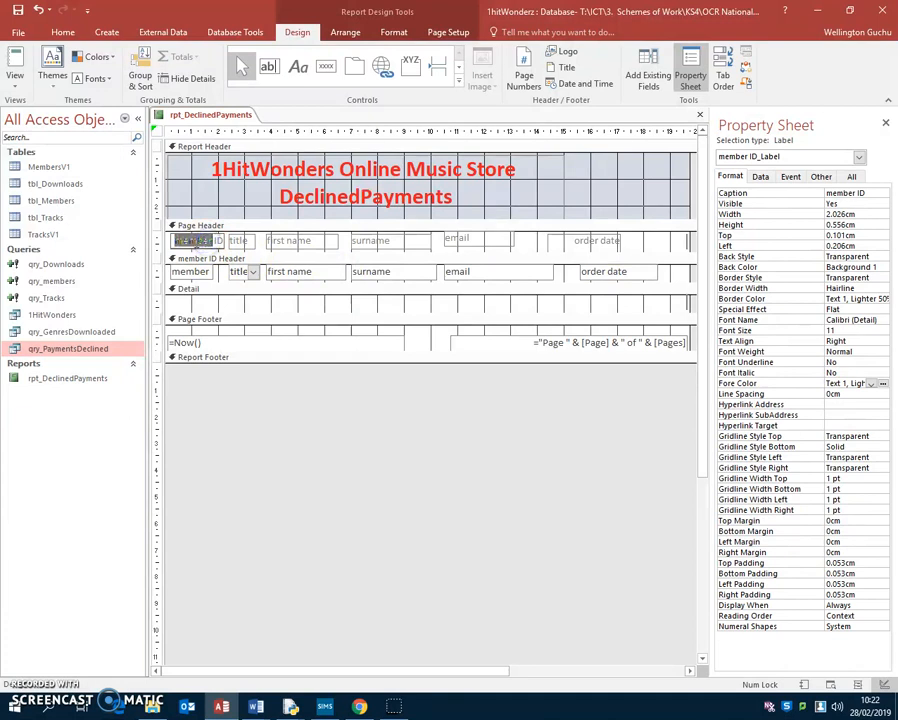
left_click(883, 383)
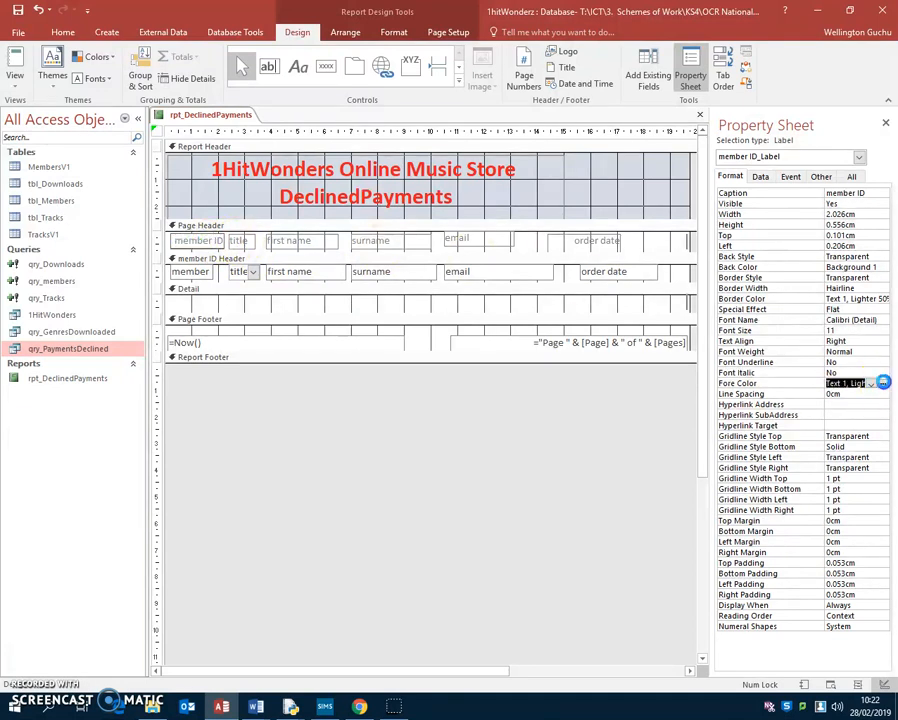
left_click(781, 607)
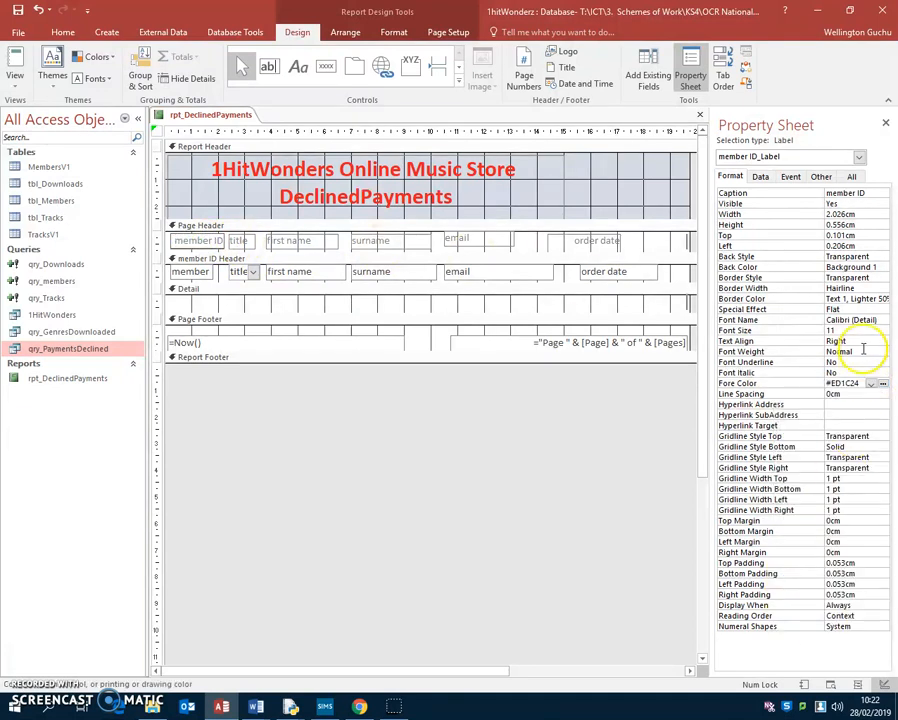
left_click(881, 352)
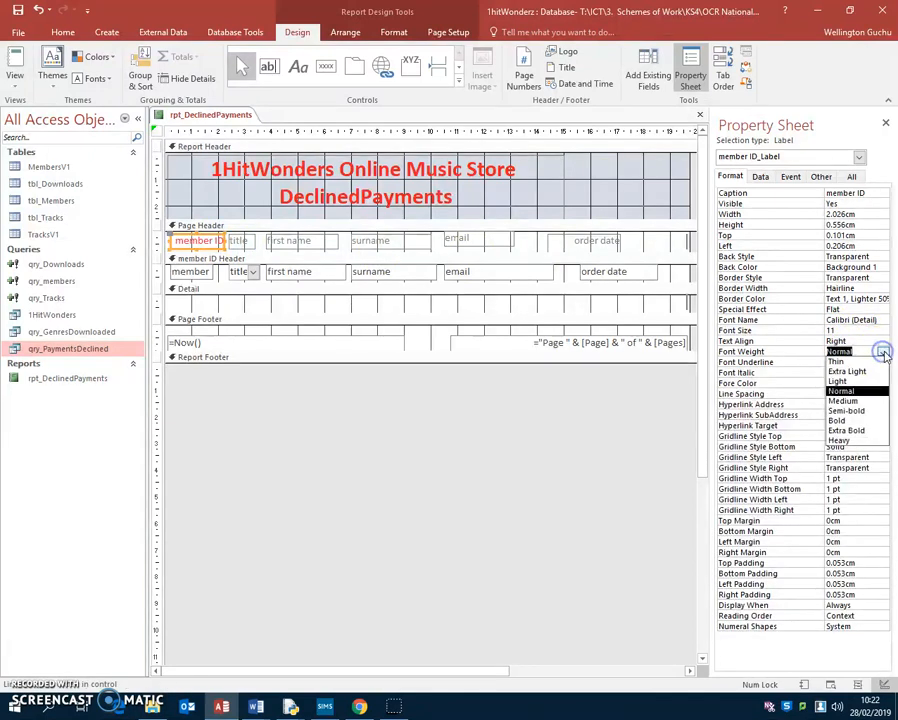
left_click(858, 431)
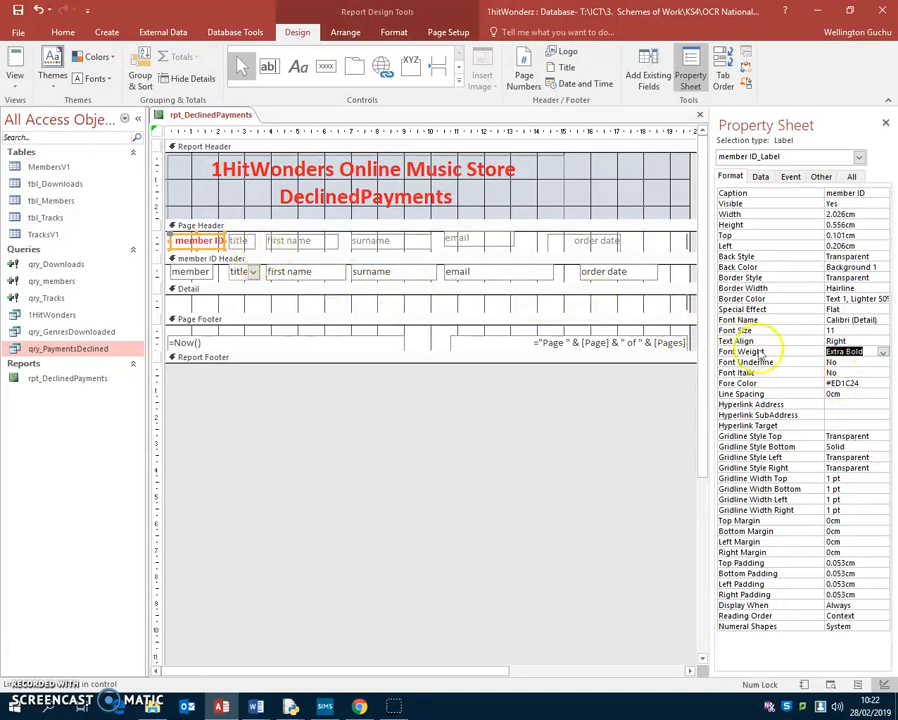
- Review the restyled member ID column heading in Report view and switch to the Chrome window
left_click(241, 241)
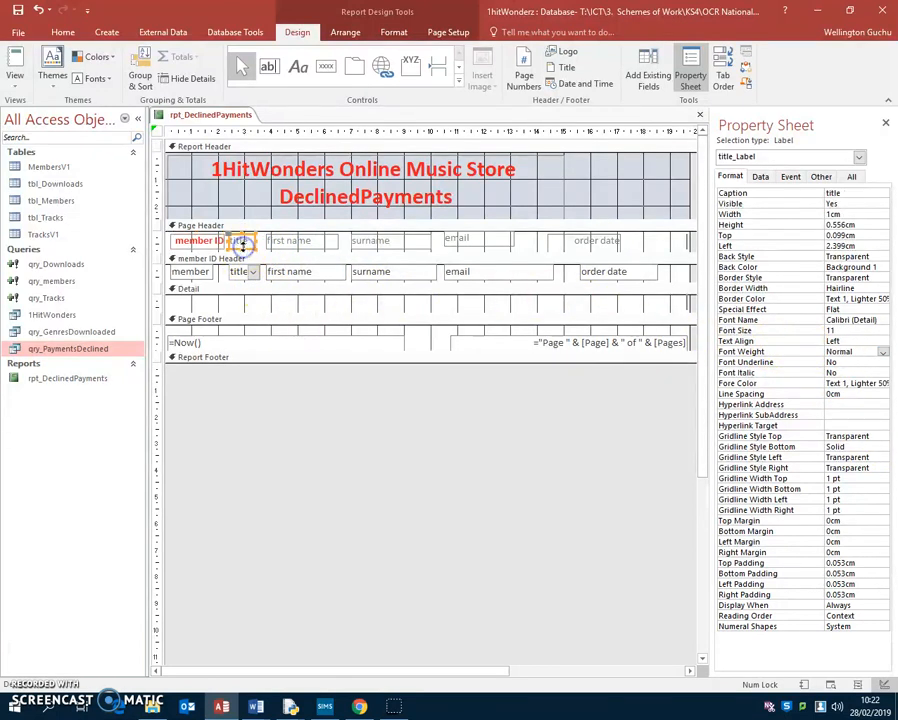
left_click(15, 70)
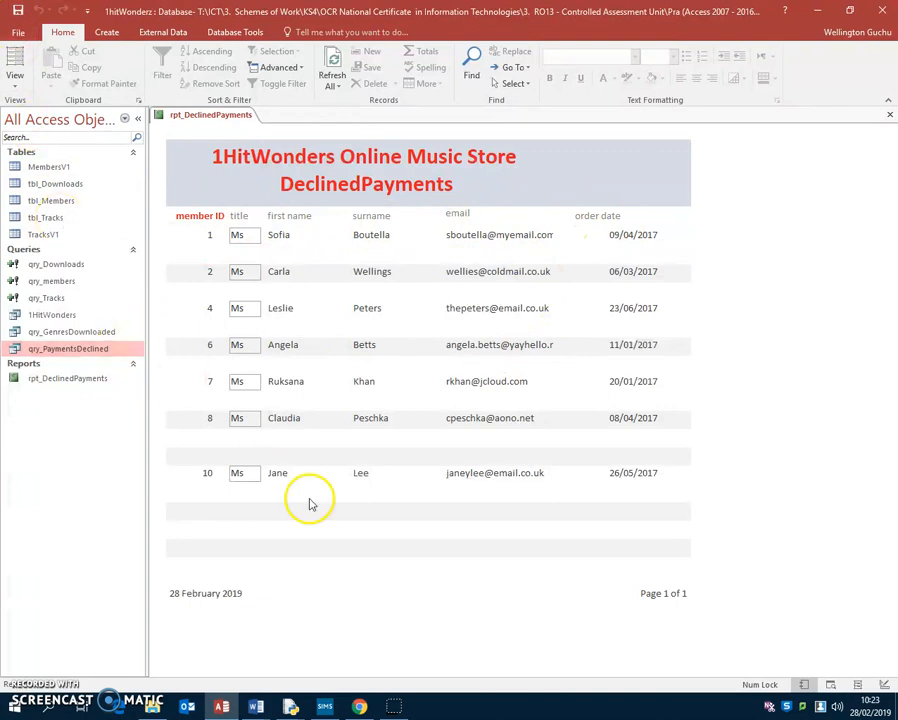
left_click(359, 707)
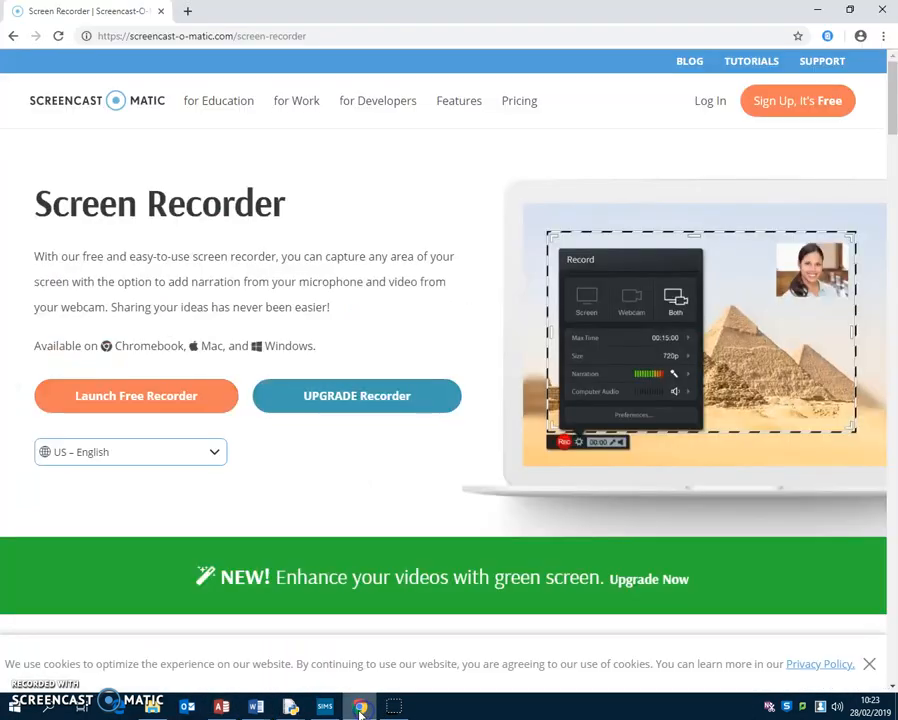